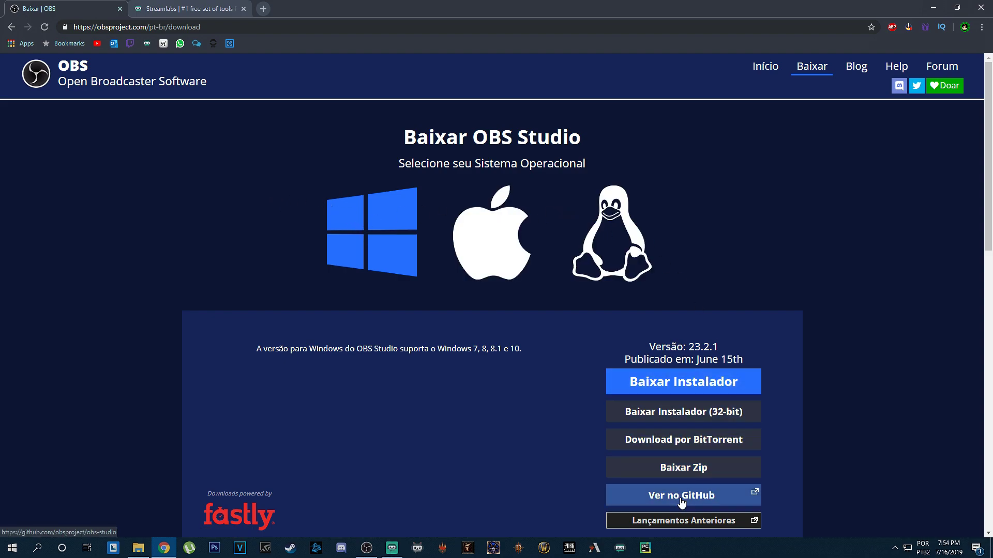
View the OBS Studio and Streamlabs OBS download pages, and switch to the OBS Studio application
left_click_drag(471, 138, 595, 142)
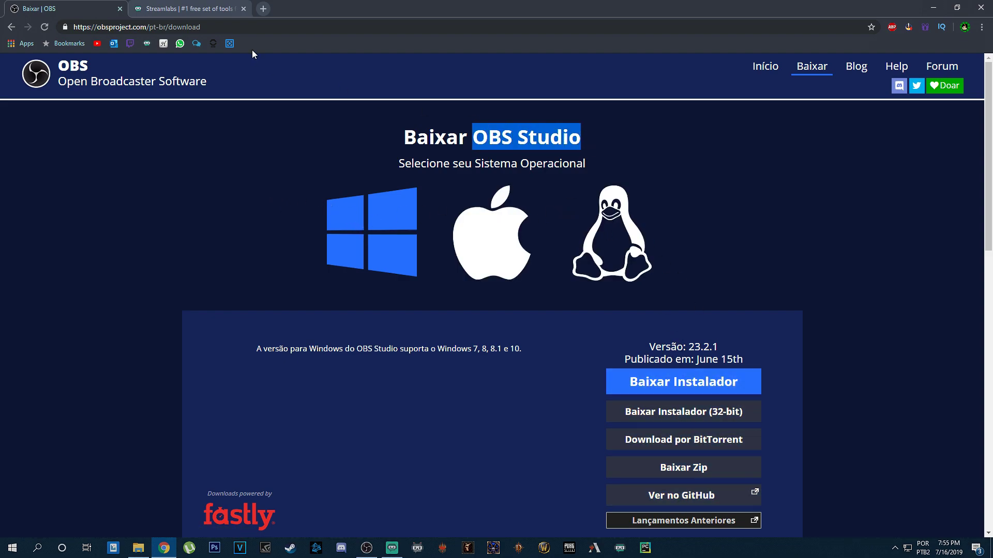
left_click(197, 8)
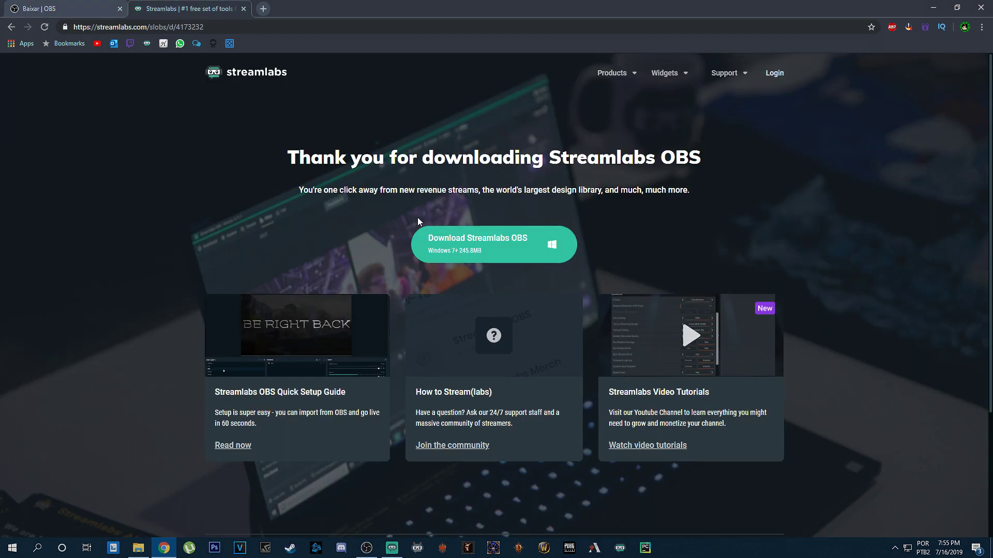
left_click(366, 546)
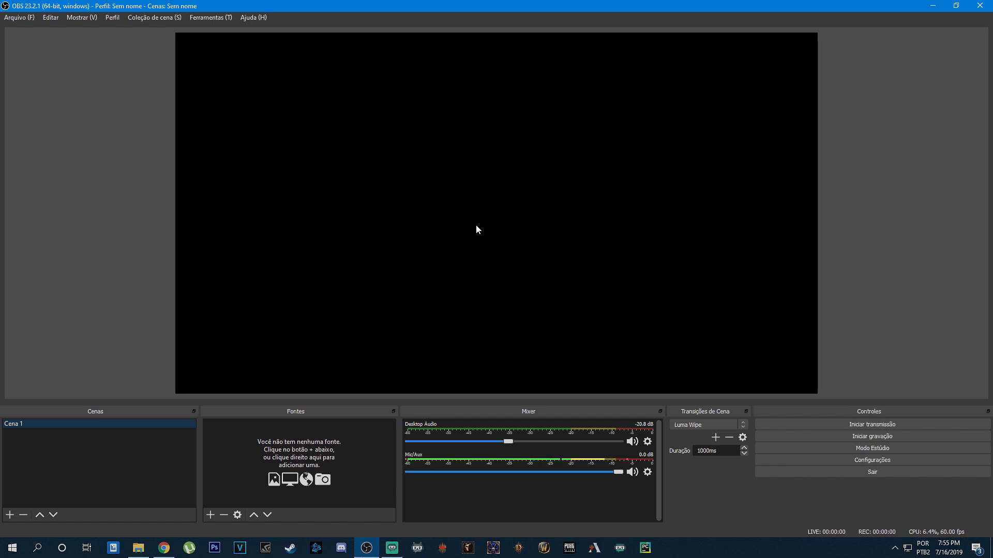
Open the program settings and view the available themes in the general settings
left_click(797, 460)
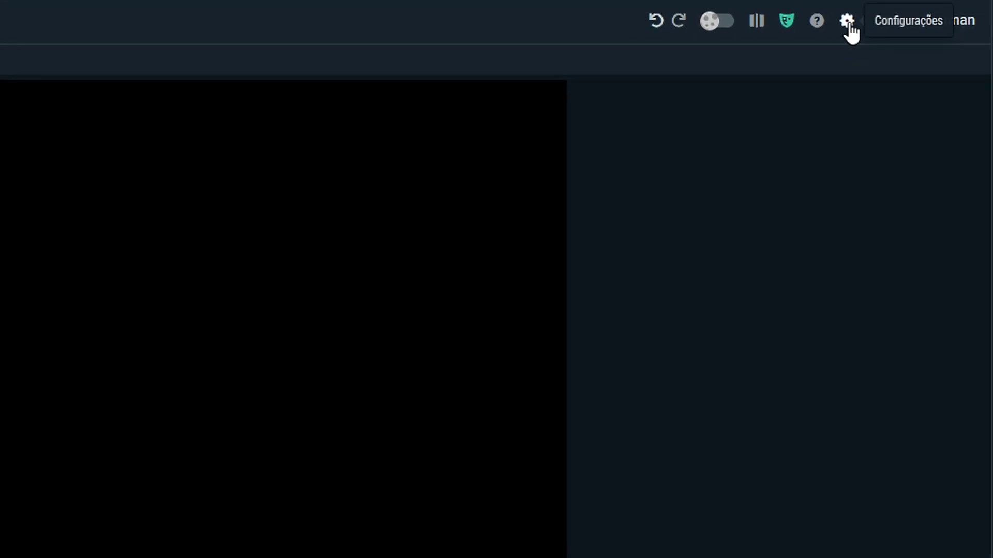
left_click(848, 23)
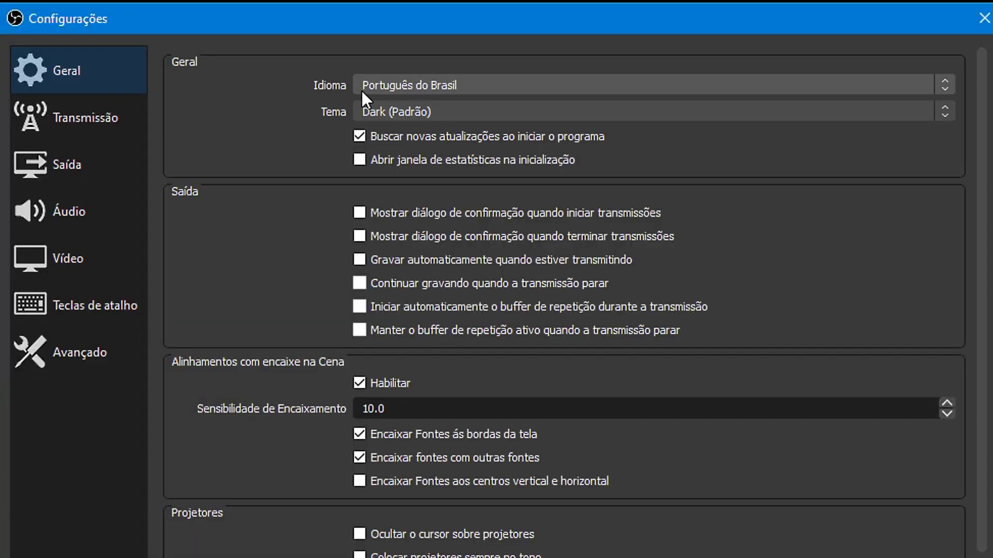
left_click(385, 111)
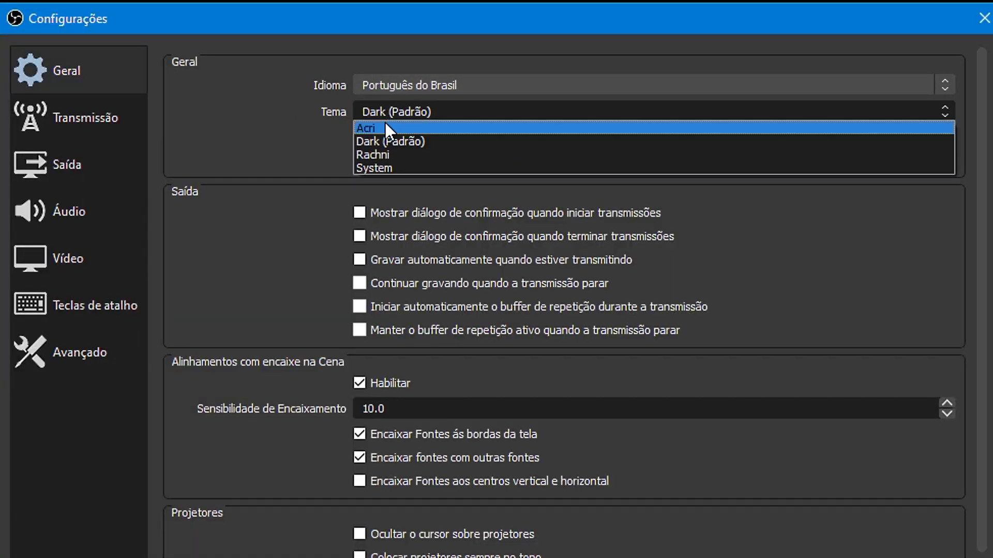
In the streaming settings, keep Twitch as the service and set the server to Automático (recomendado)
left_click(124, 115)
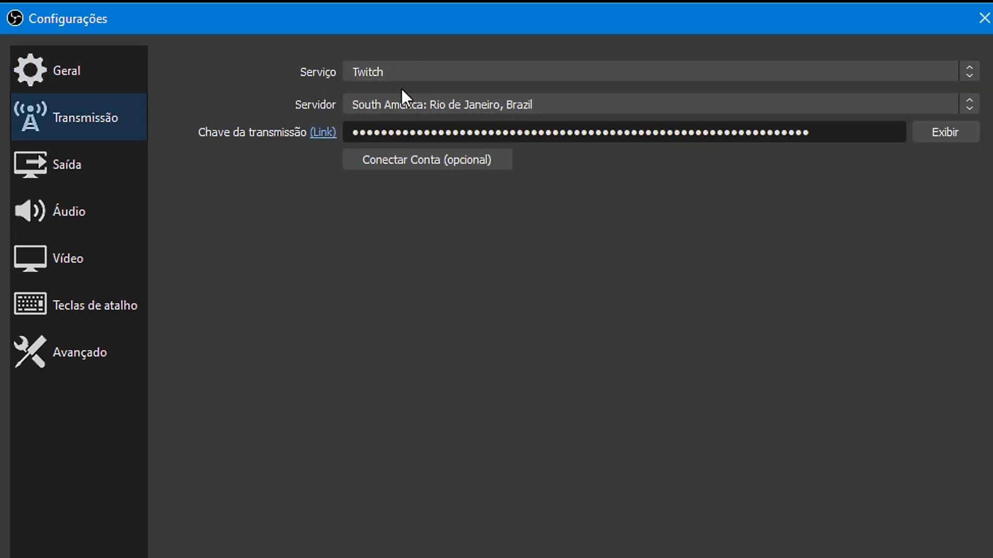
left_click(410, 71)
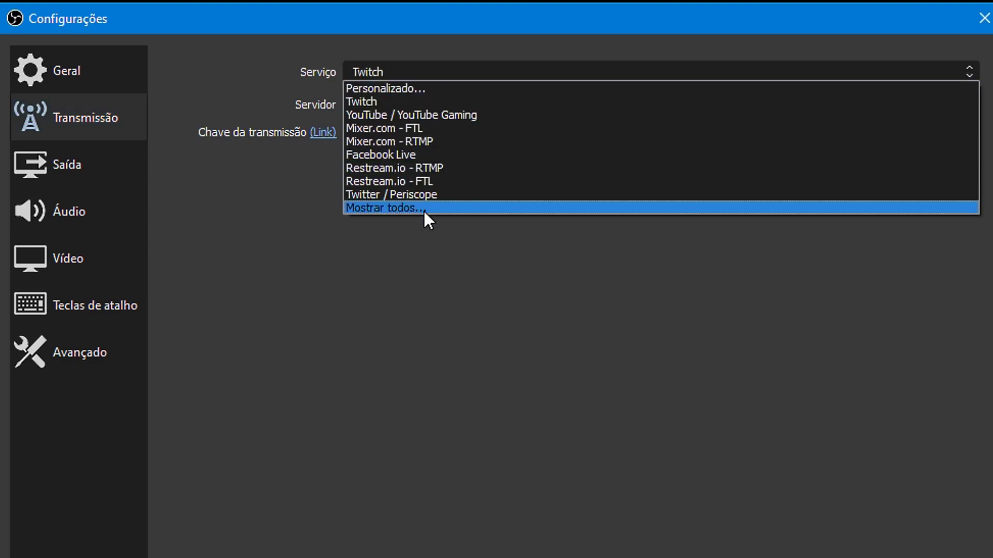
left_click(418, 105)
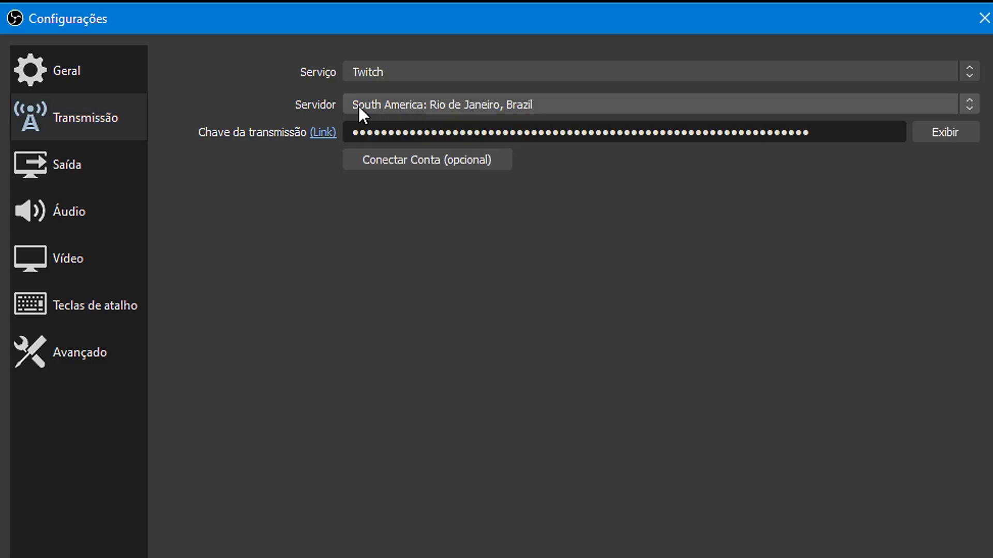
left_click(429, 107)
left_click(433, 119)
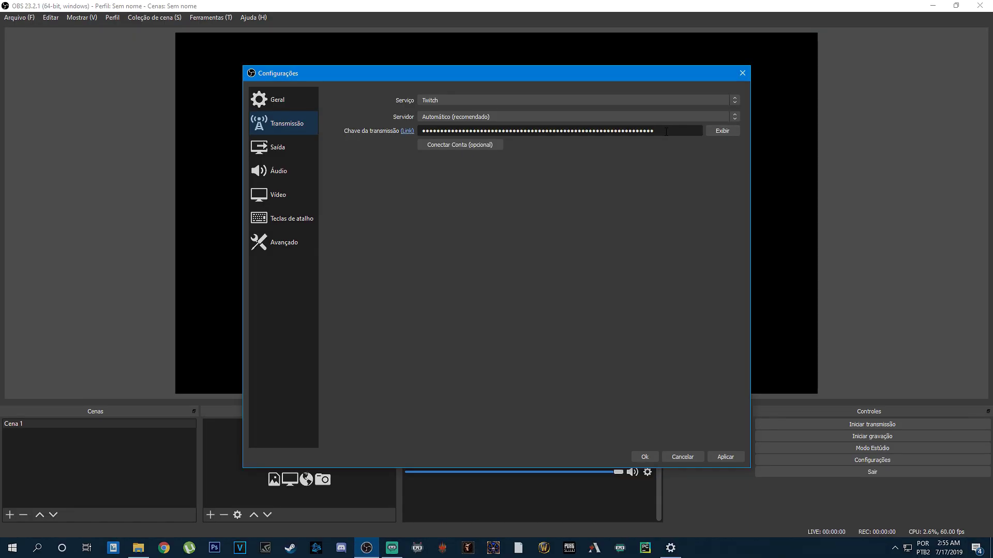
left_click_drag(664, 131, 405, 155)
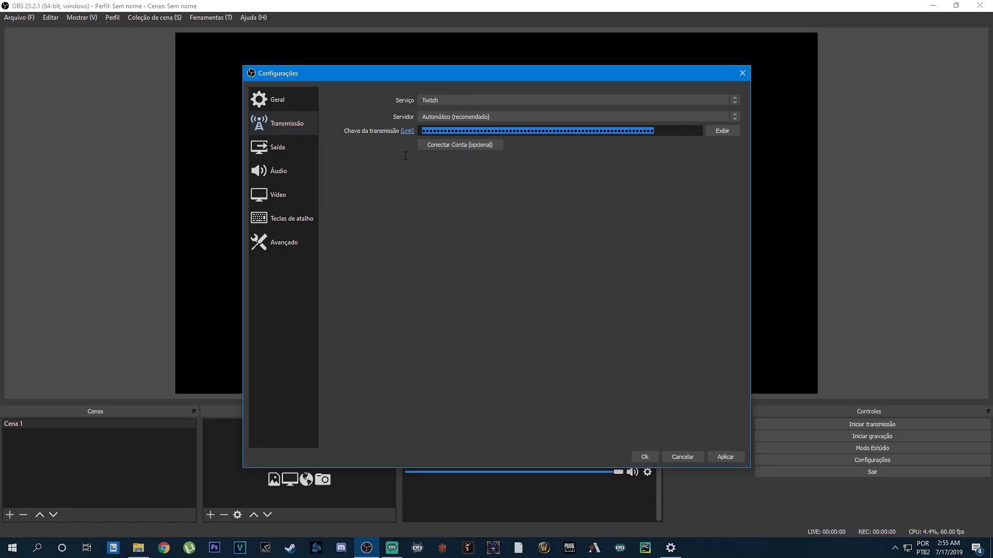
left_click(667, 133)
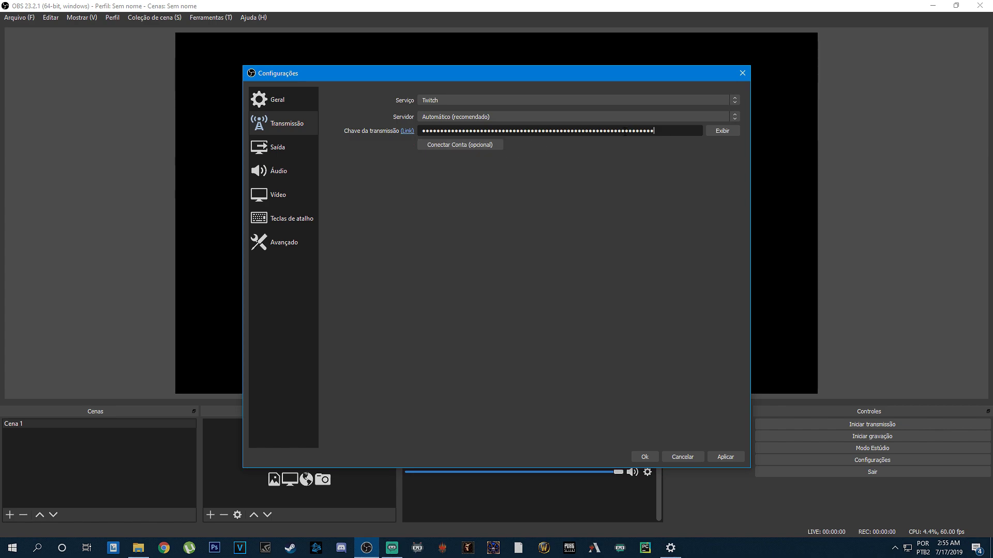
Open the OBS audio settings and the Windows sound settings to review the selected output and input devices
left_click(294, 175)
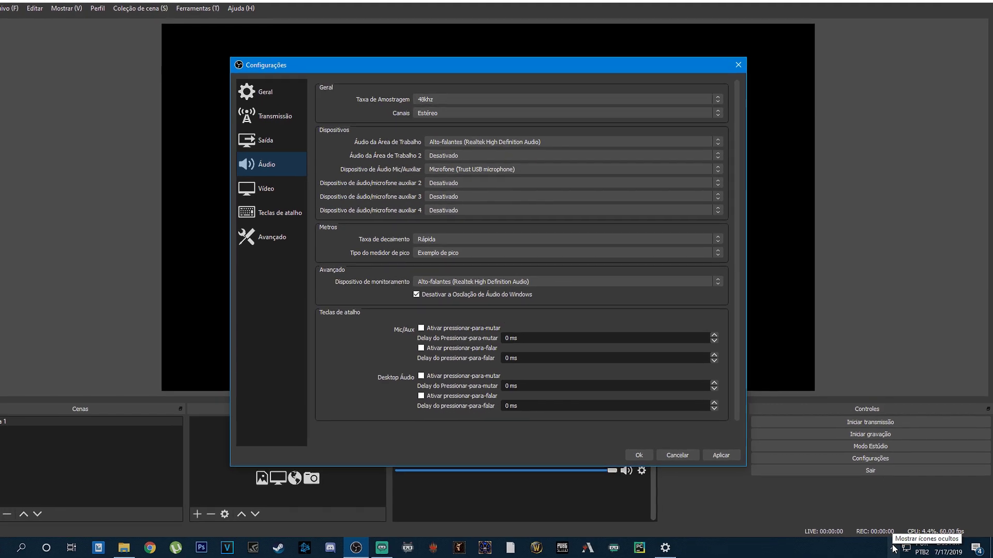
left_click(893, 548)
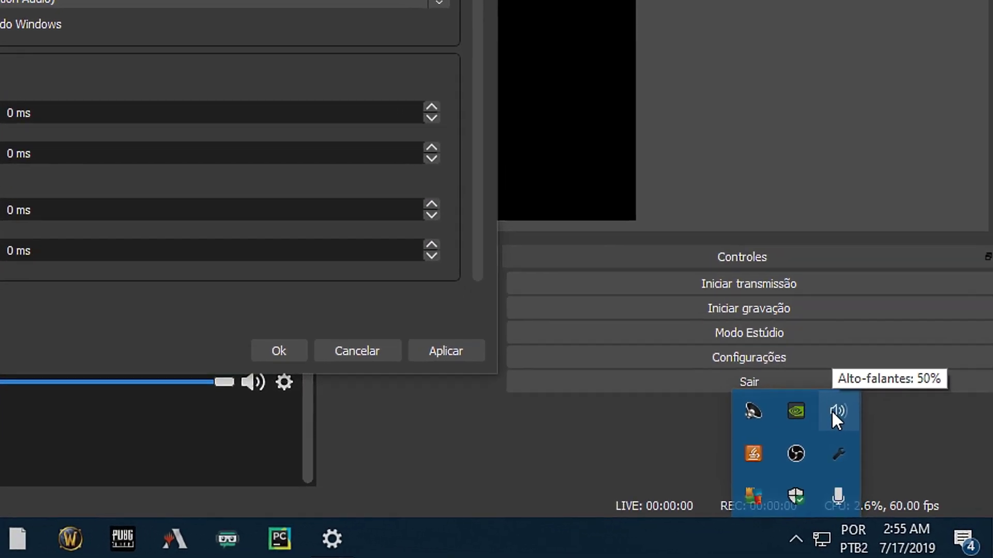
right_click(874, 449)
left_click(715, 166)
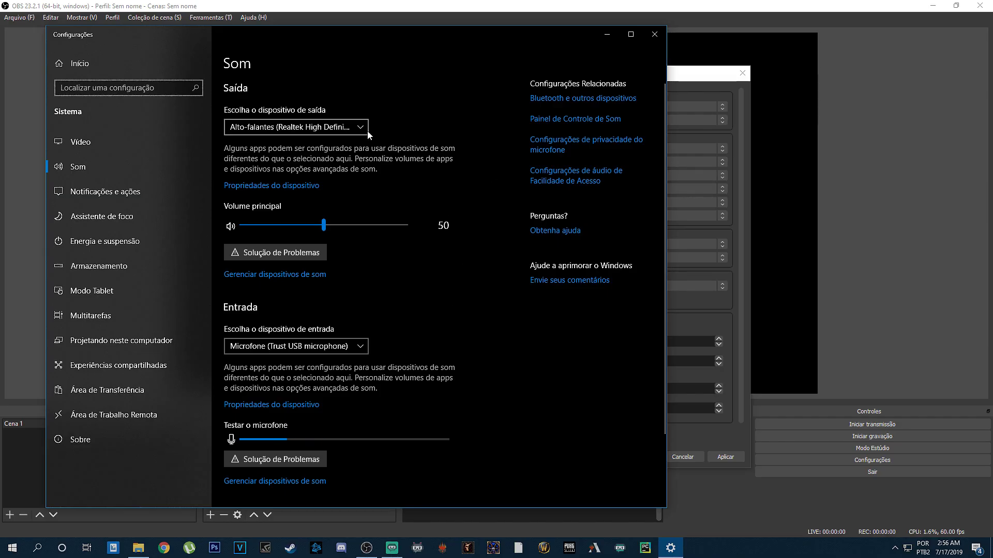
Check the default sample rate in the Trust USB microphone's advanced Windows properties and return to the OBS settings
left_click(564, 121)
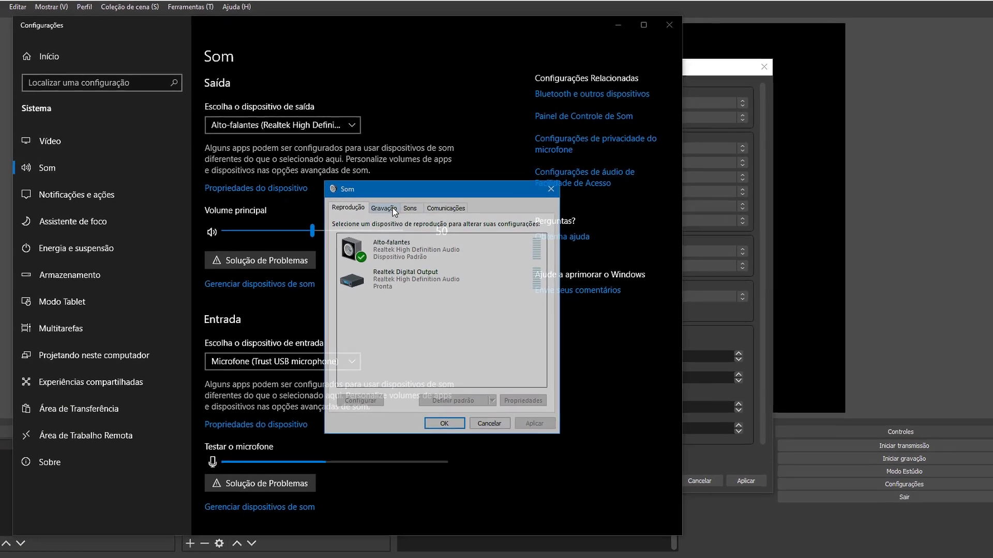
left_click(392, 209)
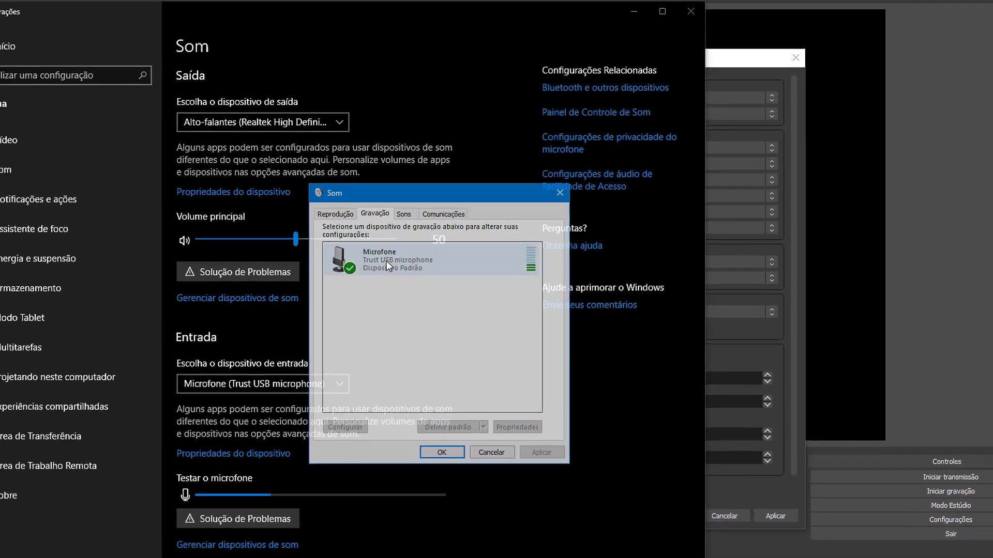
right_click(395, 255)
left_click(434, 354)
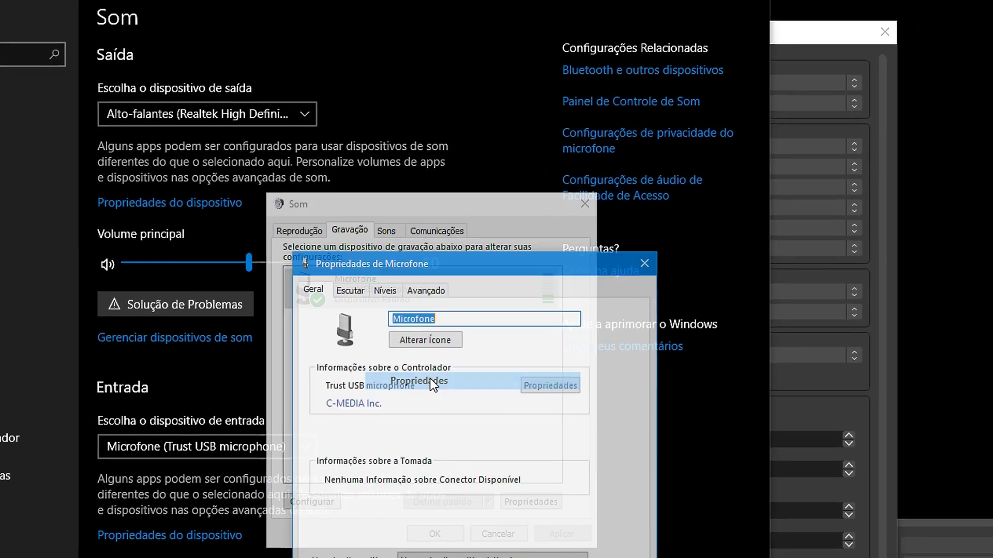
left_click(431, 273)
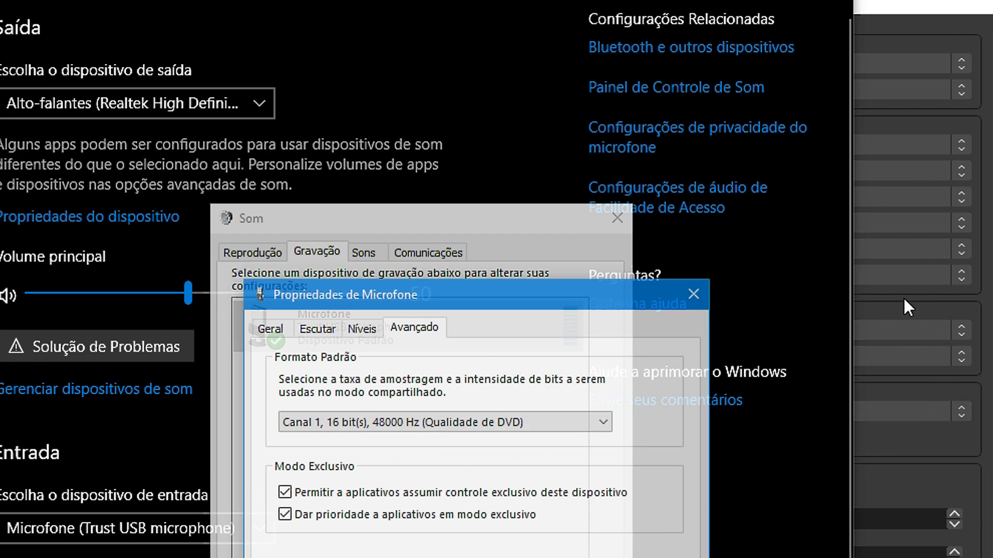
left_click(889, 299)
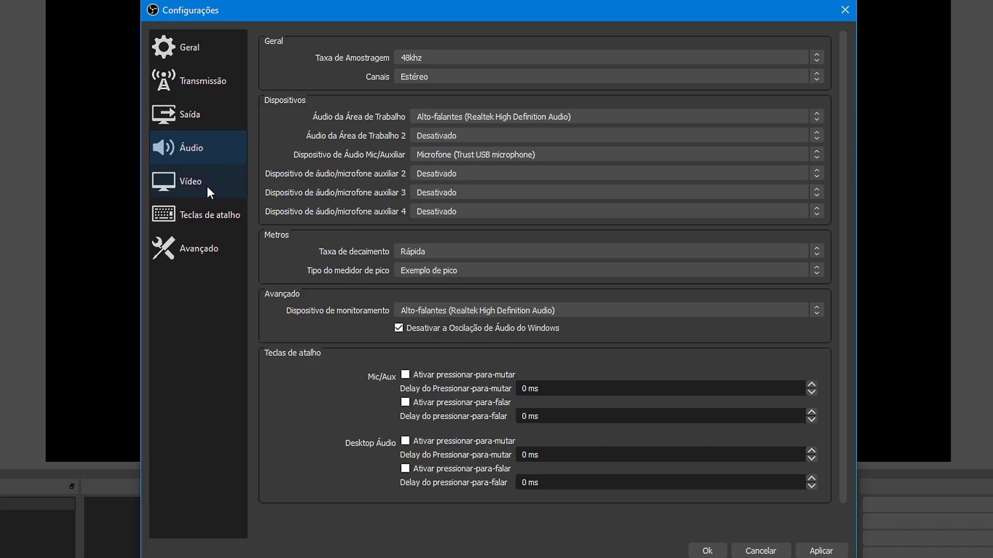
In the video settings, set the output (scaled) resolution to 1280x720, keeping the base resolution at 1920x1080
left_click(123, 241)
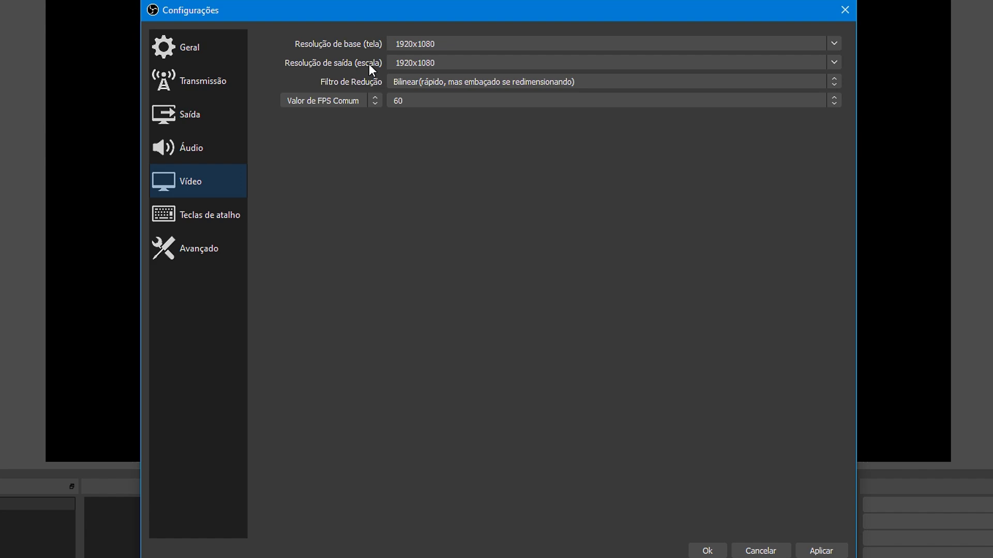
left_click_drag(445, 63, 387, 64)
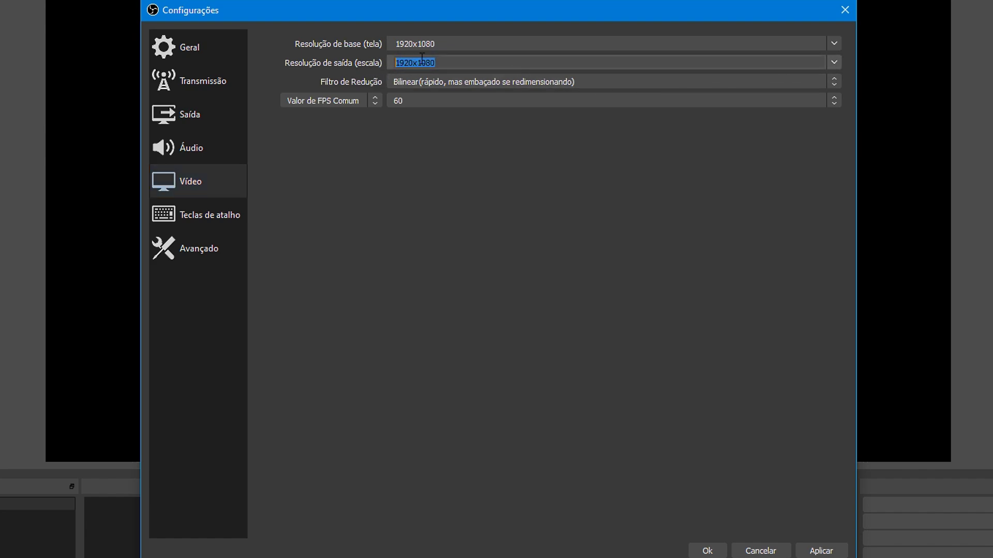
left_click(839, 65)
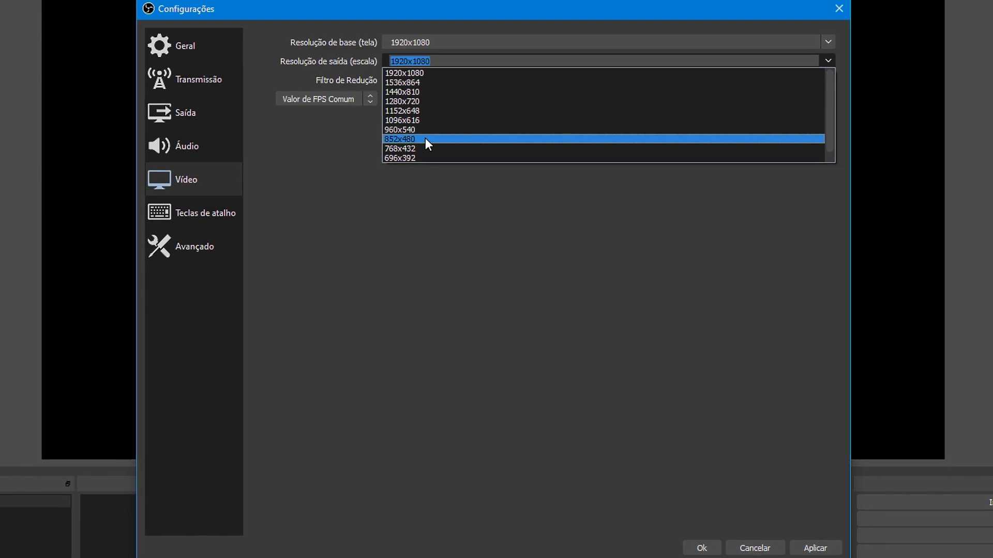
left_click(436, 104)
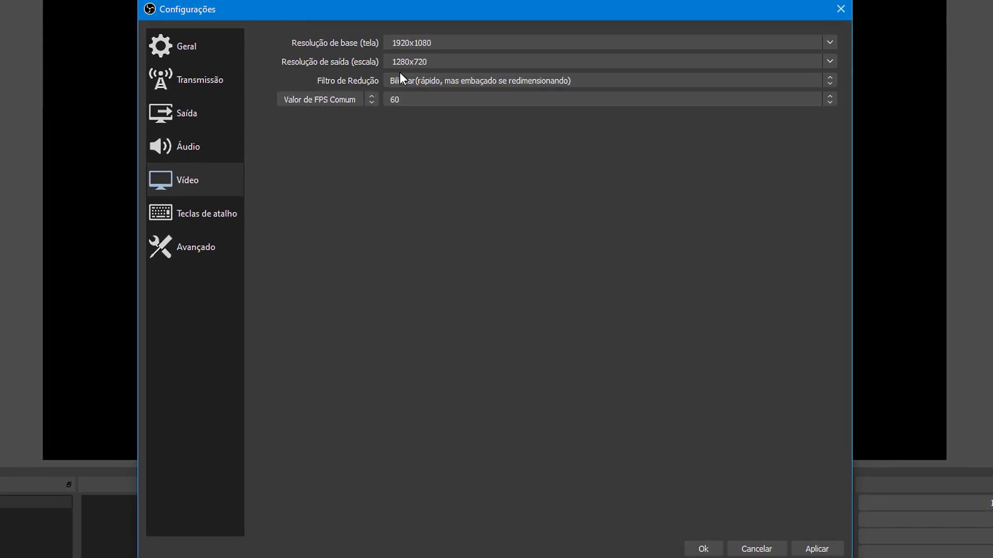
double_click(457, 61)
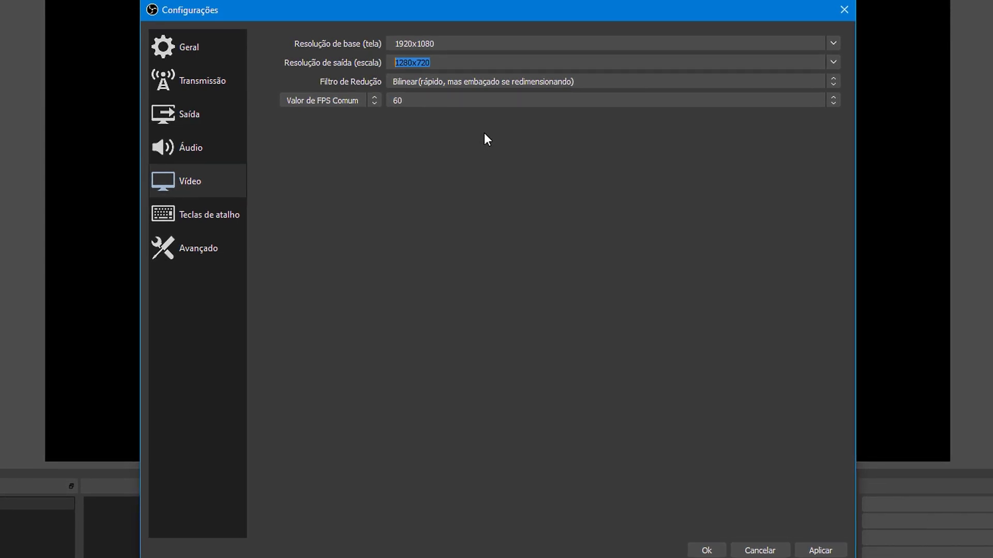
left_click_drag(433, 63, 383, 67)
left_click_drag(437, 44, 386, 48)
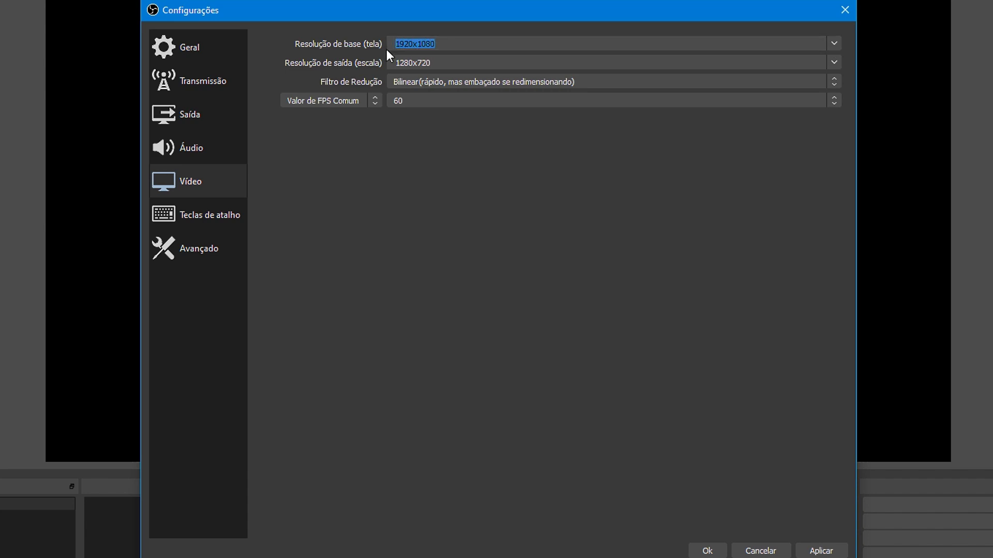
left_click(440, 62)
Review the downscale filter options and choose Bilinear (rápido, mas embaçado se redimensionando)
left_click(439, 86)
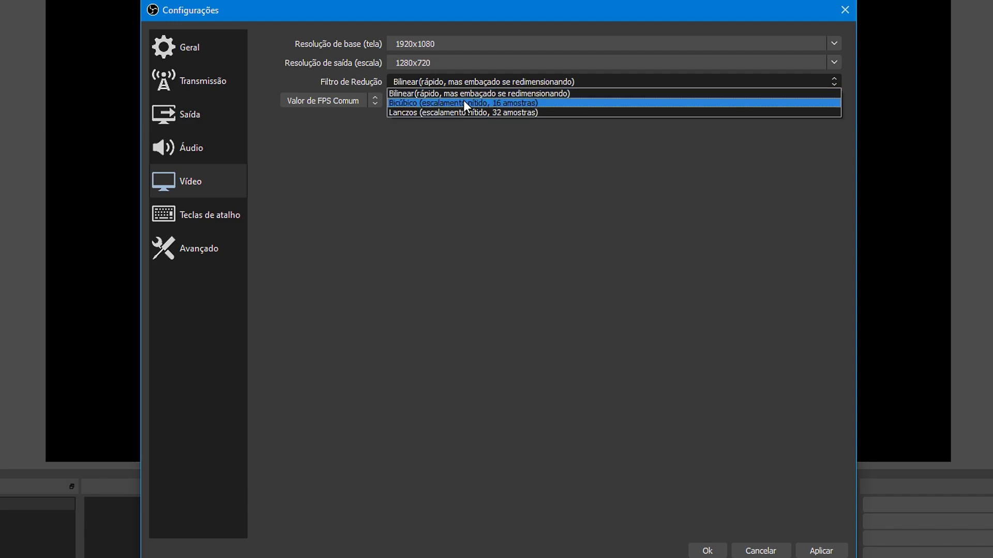
left_click(449, 94)
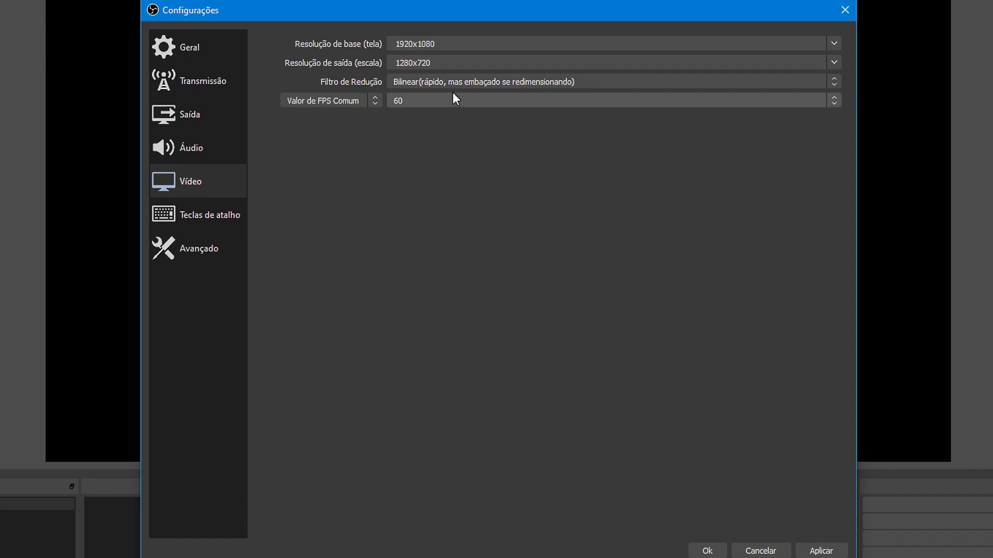
left_click(507, 87)
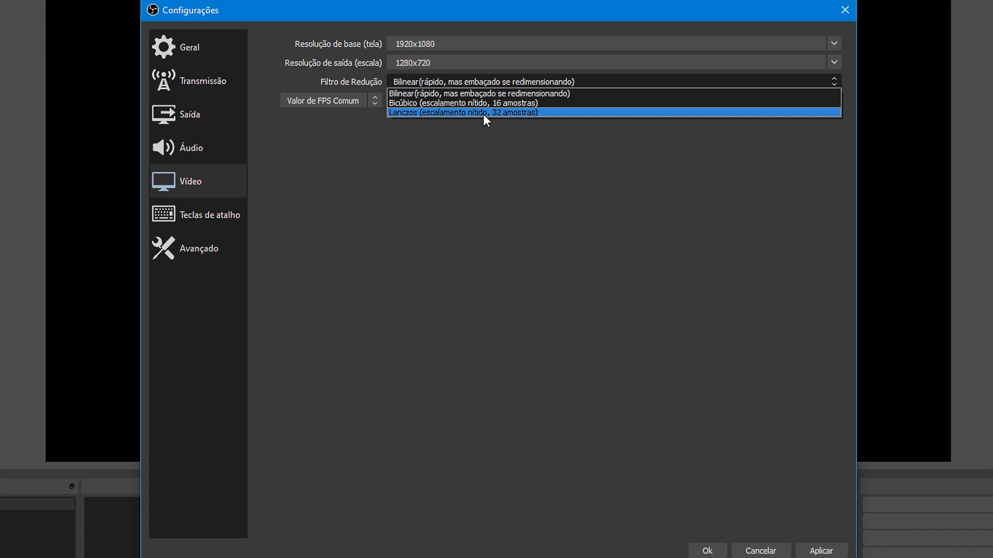
left_click(533, 92)
left_click(478, 80)
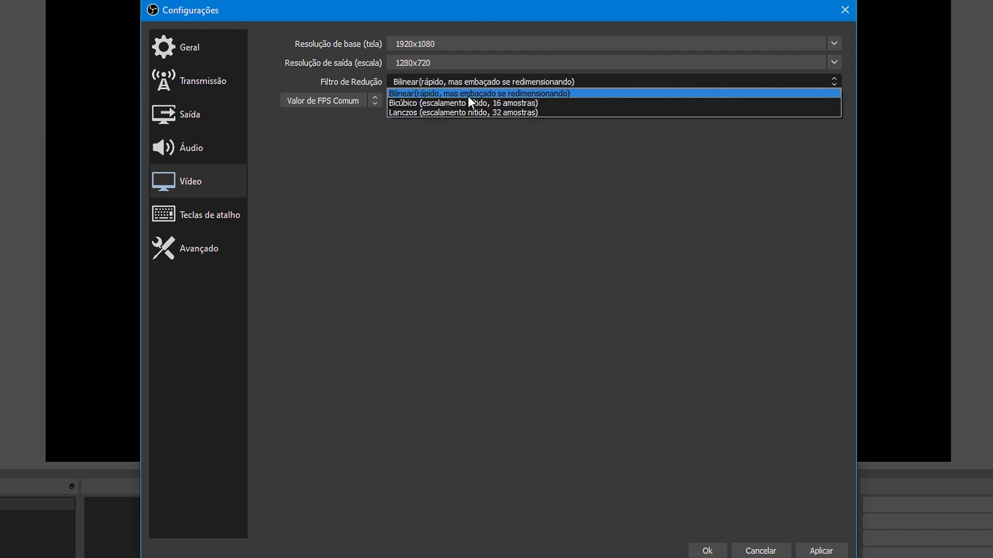
left_click(468, 95)
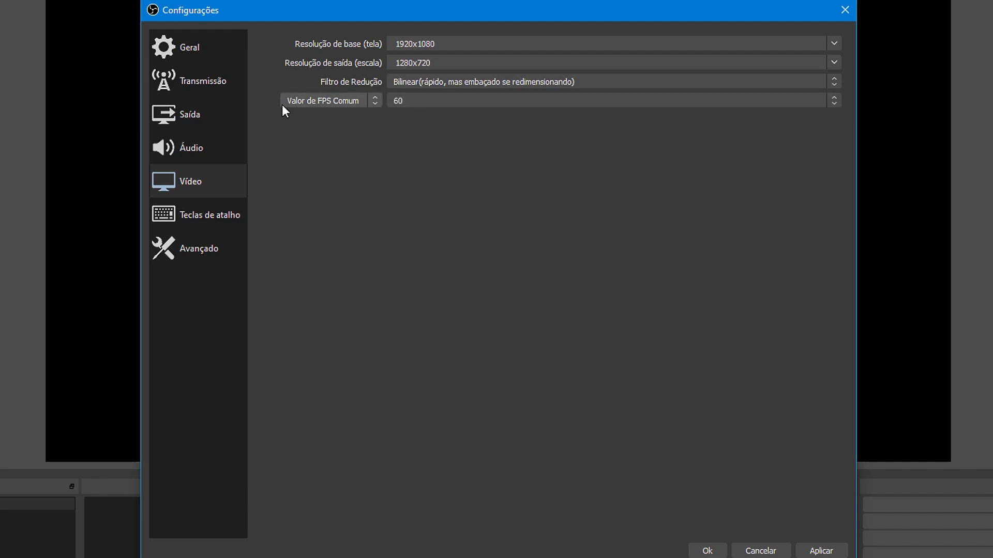
Set the common FPS value to 60
left_click(496, 102)
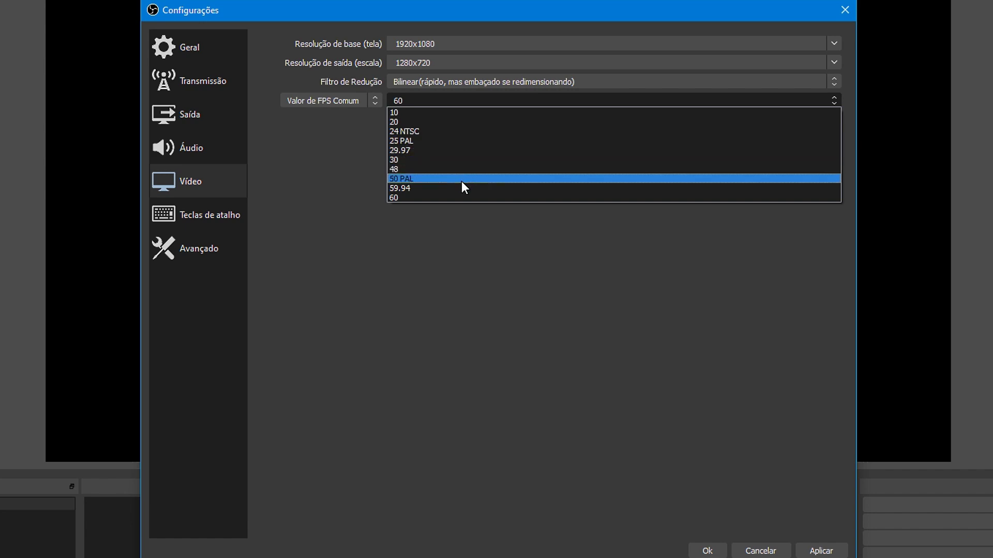
left_click(455, 196)
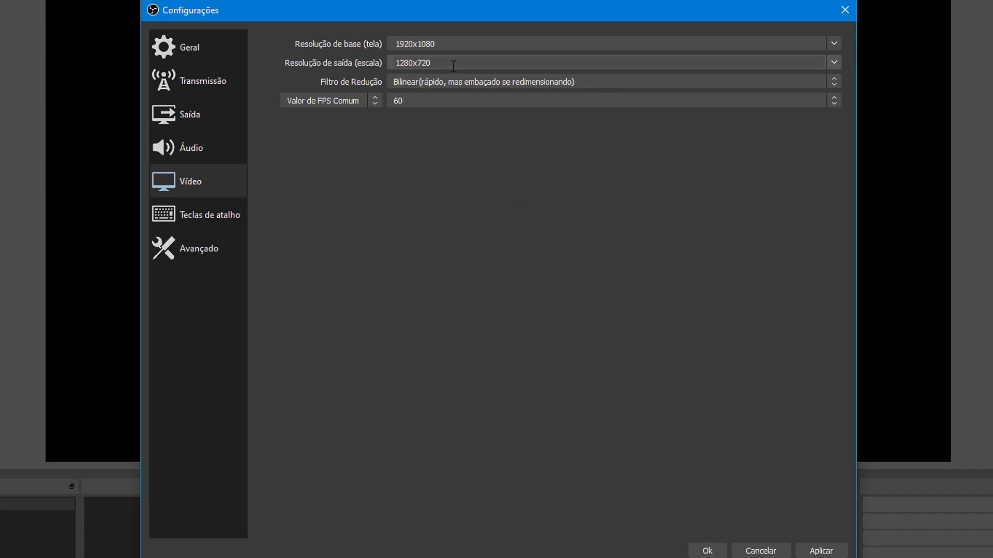
left_click_drag(453, 66, 392, 67)
Open the output settings and set the output mode to Avançado
left_click(233, 126)
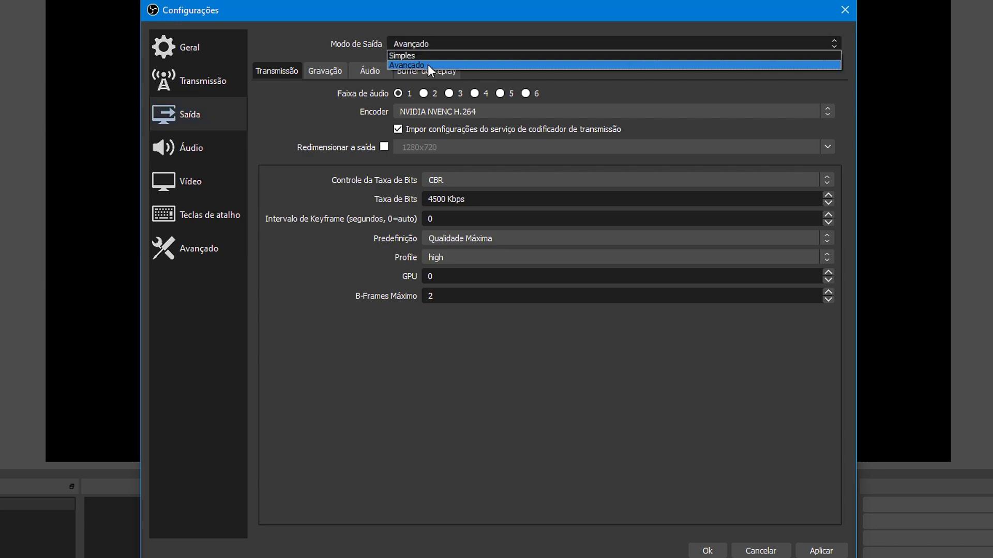
left_click(427, 64)
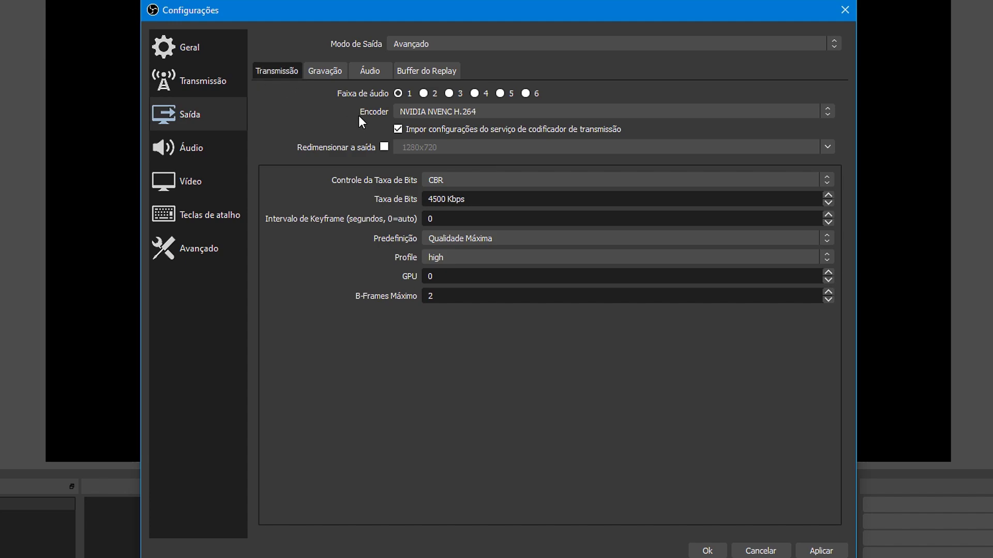
Switch the streaming encoder to x264 to view its options and set it back to NVIDIA NVENC H.264
left_click(491, 113)
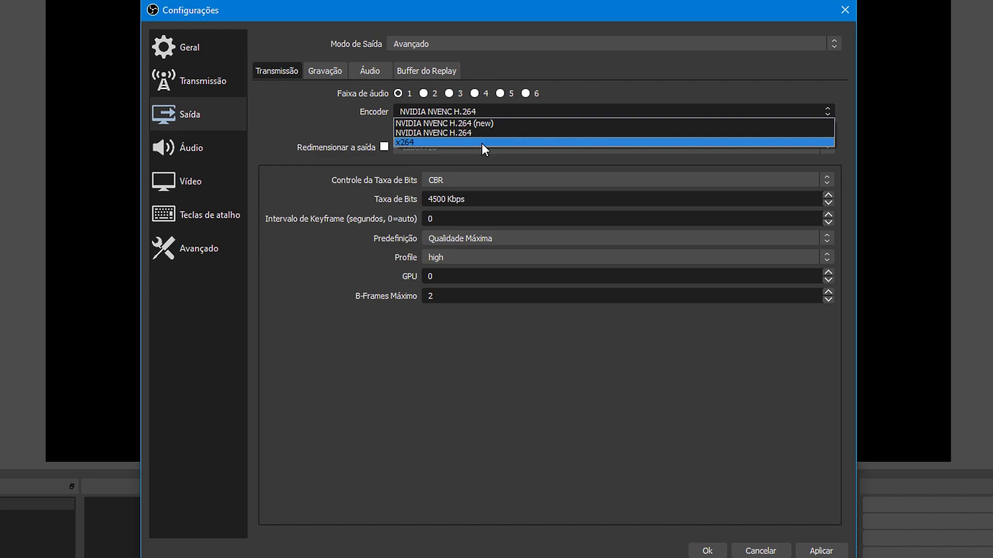
left_click(482, 142)
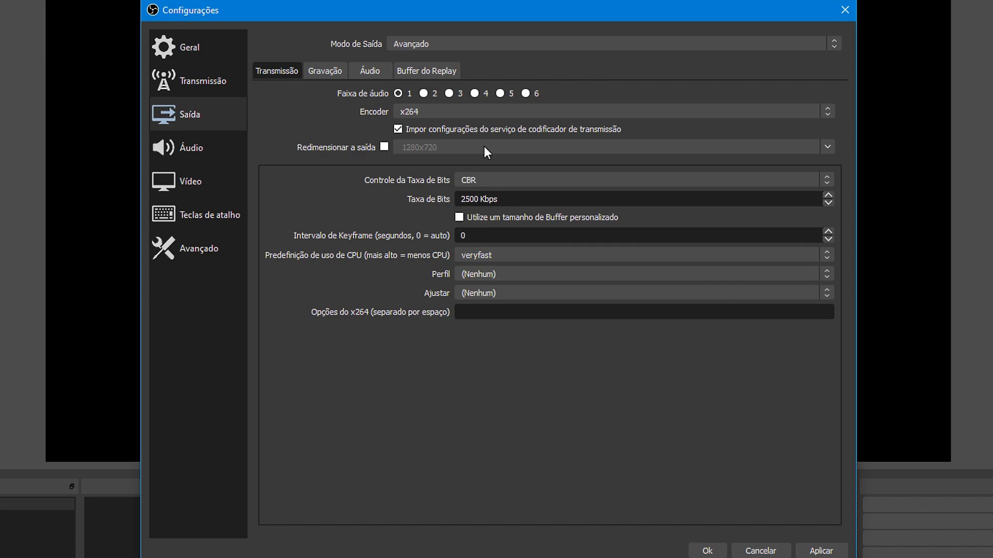
left_click(482, 112)
left_click(468, 134)
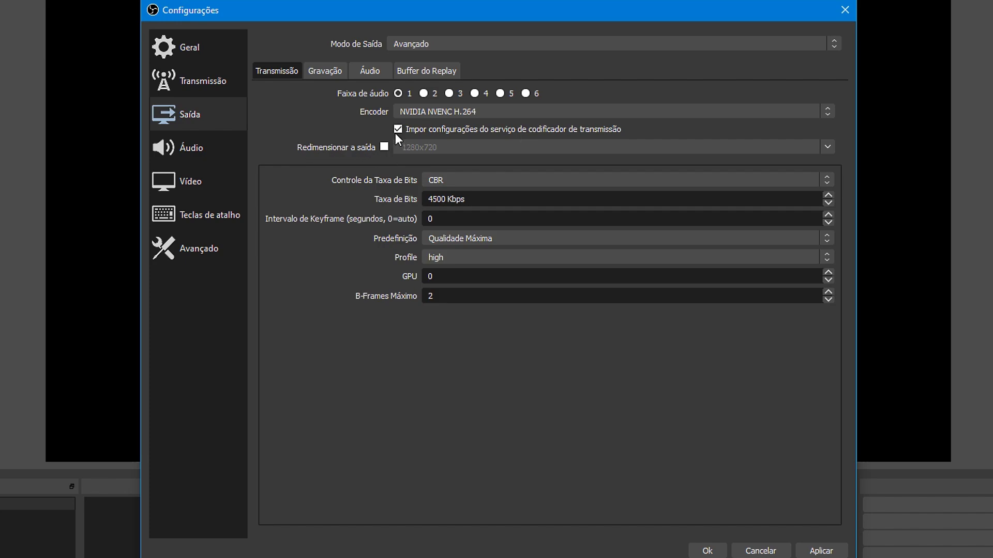
Check the scaled output resolution and the base resolution in the video settings
left_click(238, 181)
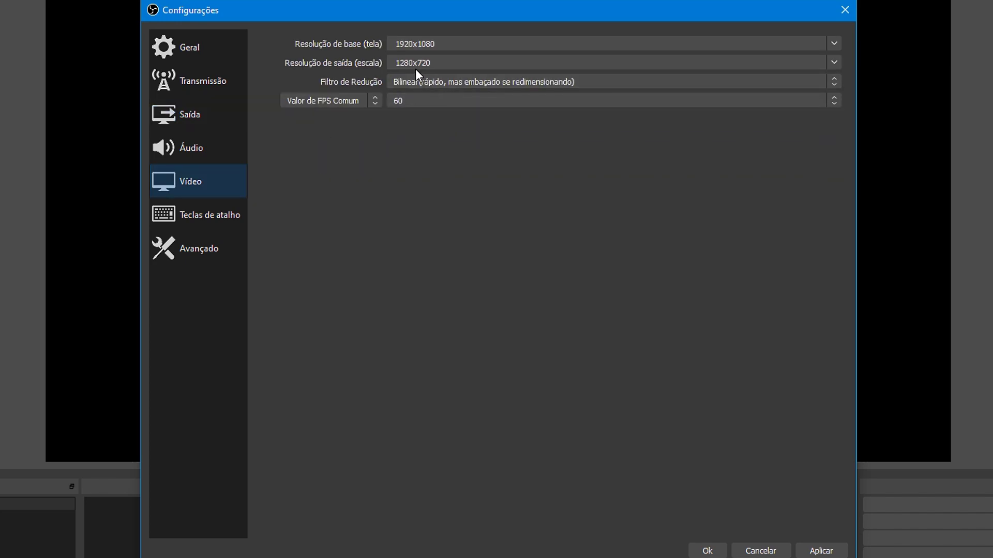
left_click_drag(442, 66, 388, 68)
left_click_drag(440, 44, 388, 45)
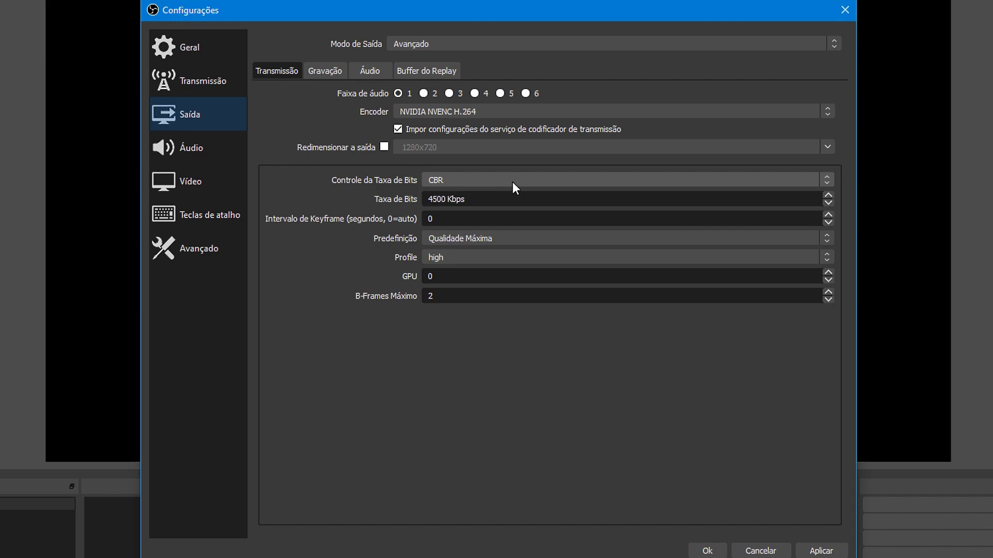
Set the streaming bitrate (Taxa de Bits) to 6000 Kbps in the output settings
left_click_drag(468, 199, 371, 194)
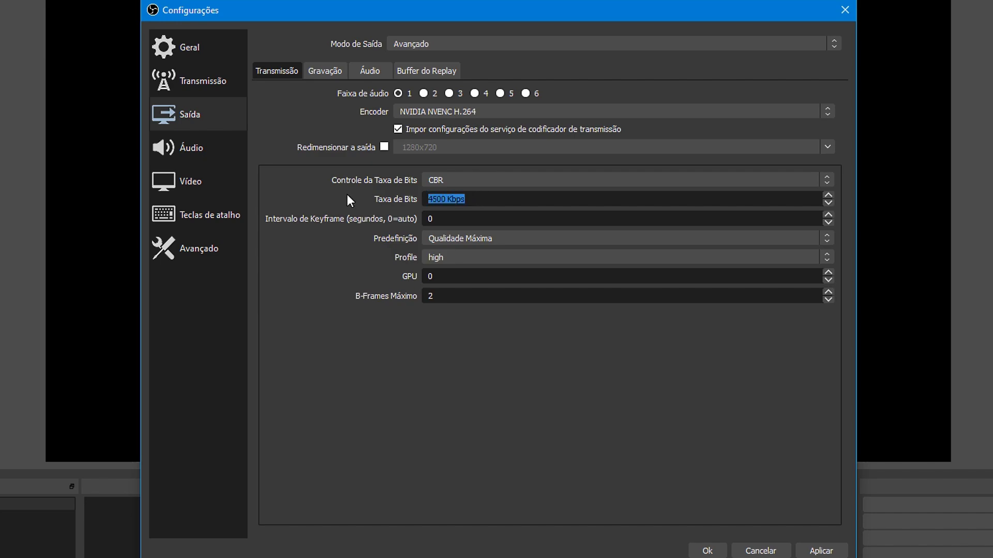
left_click(441, 200)
double_click(443, 199)
type("1000")
key("BackSpace")
key("BackSpace")
key("BackSpace")
key("BackSpace")
type("6000")
left_click_drag(446, 200, 426, 199)
Check the video settings again and set the output keyframe interval to 2 seconds
left_click(223, 181)
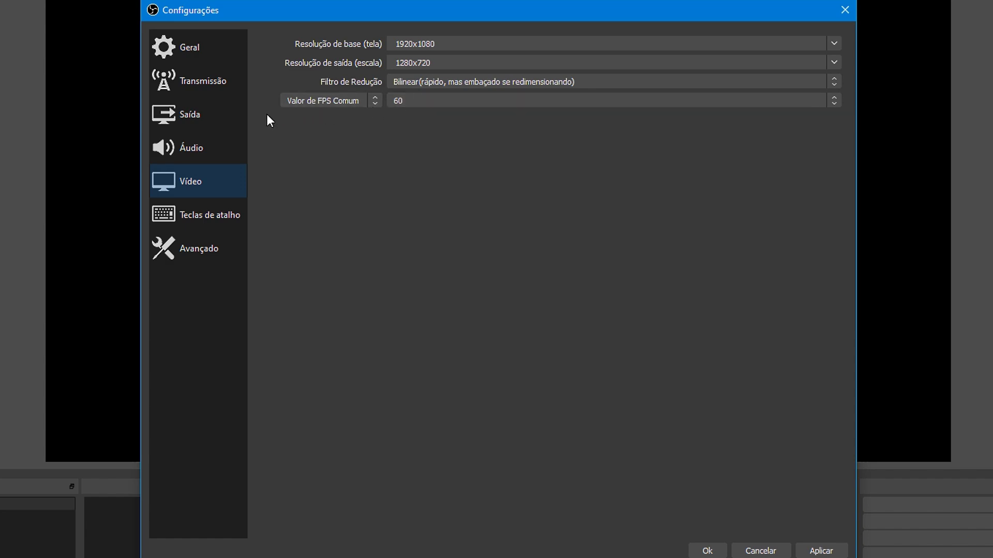
left_click(219, 116)
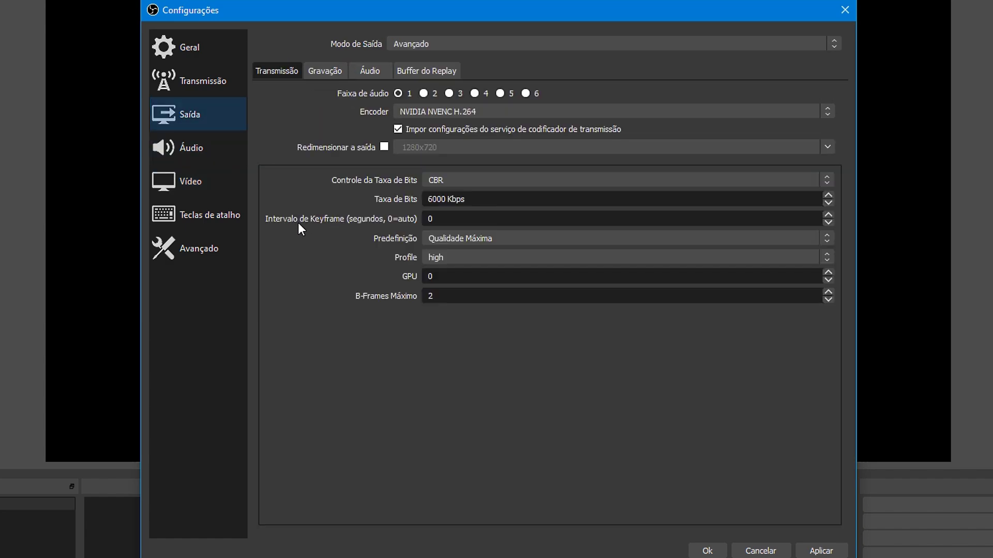
left_click_drag(429, 219, 409, 224)
type("2")
left_click(397, 128)
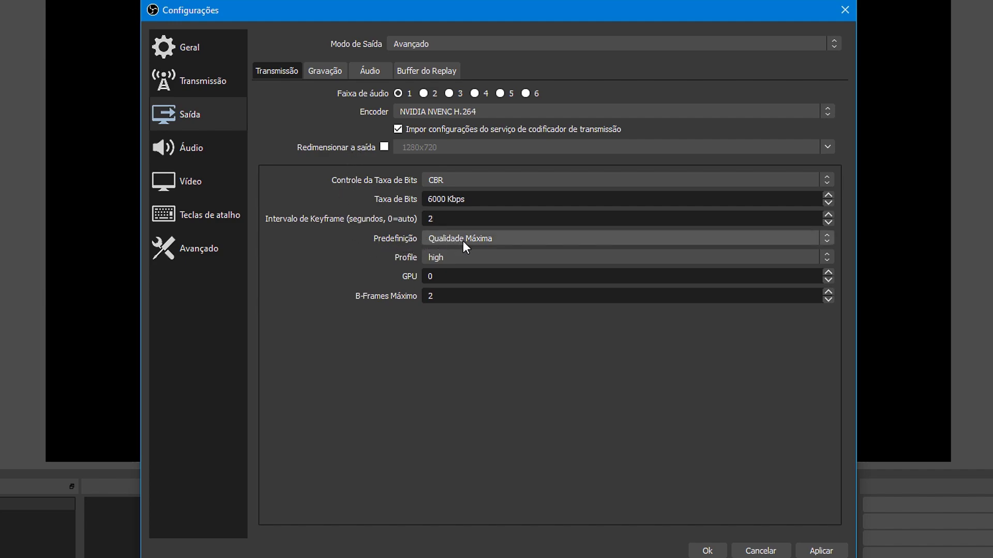
Review the encoder preset options, keeping Qualidade Máxima, and choose high as the profile
left_click(499, 239)
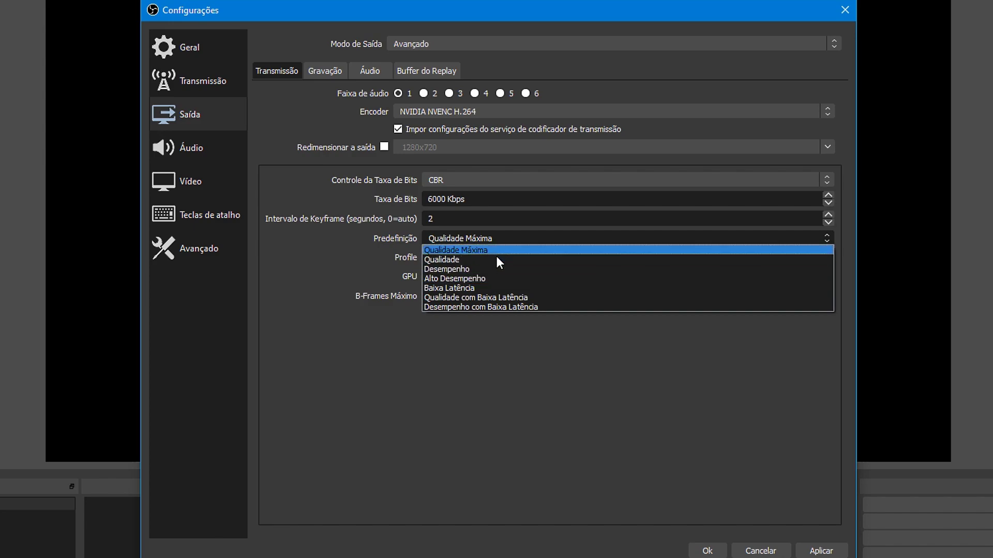
left_click(392, 264)
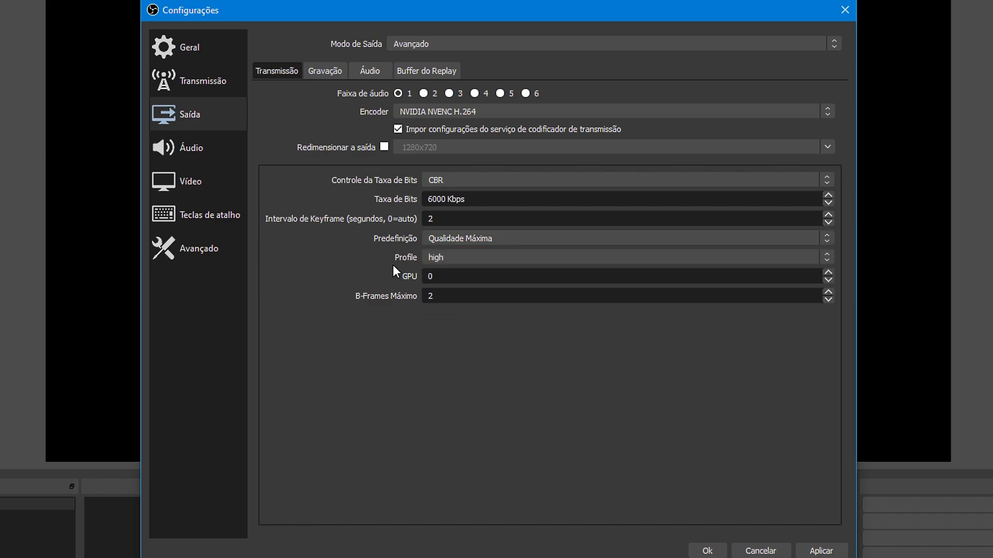
left_click(461, 258)
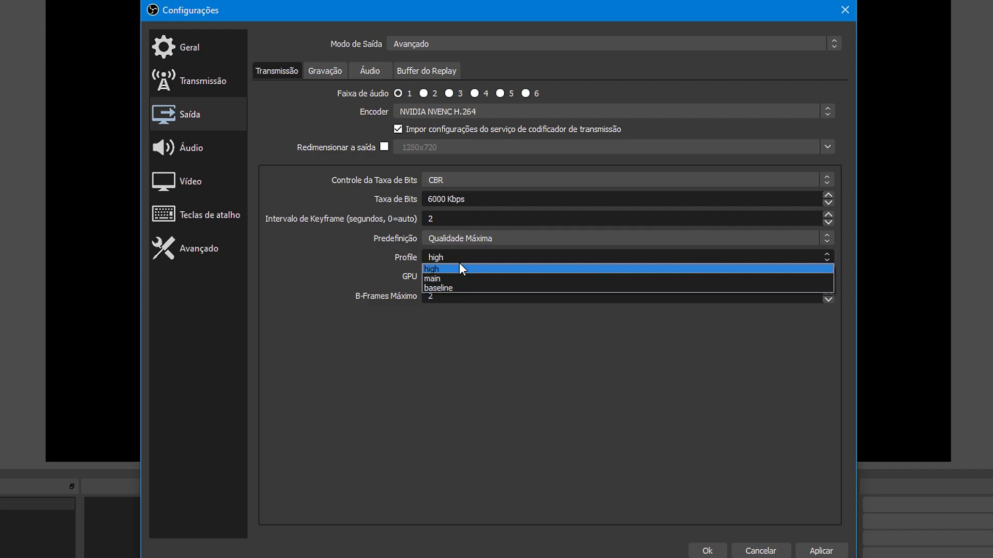
left_click(456, 266)
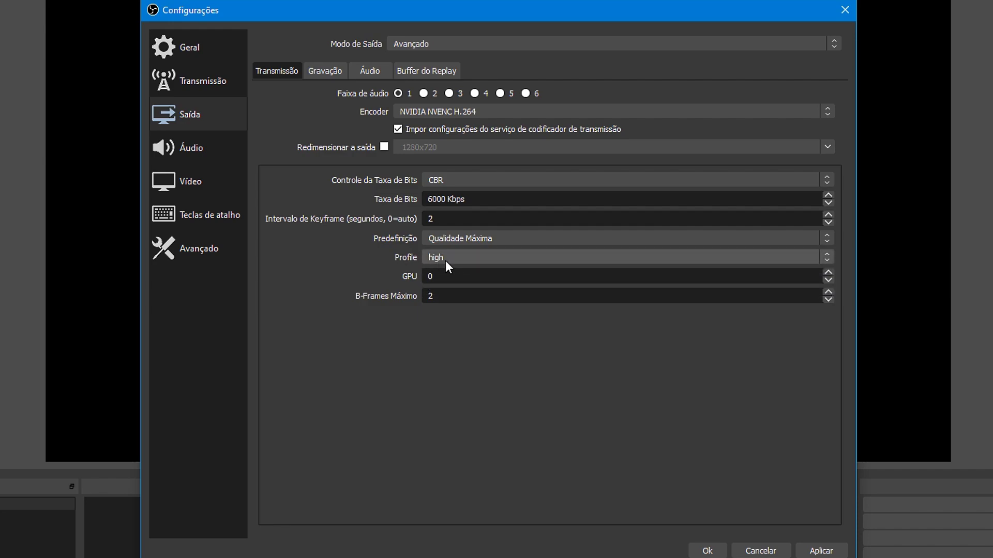
Switch the encoder to x264 and set its CPU usage preset to ultrafast
left_click(484, 111)
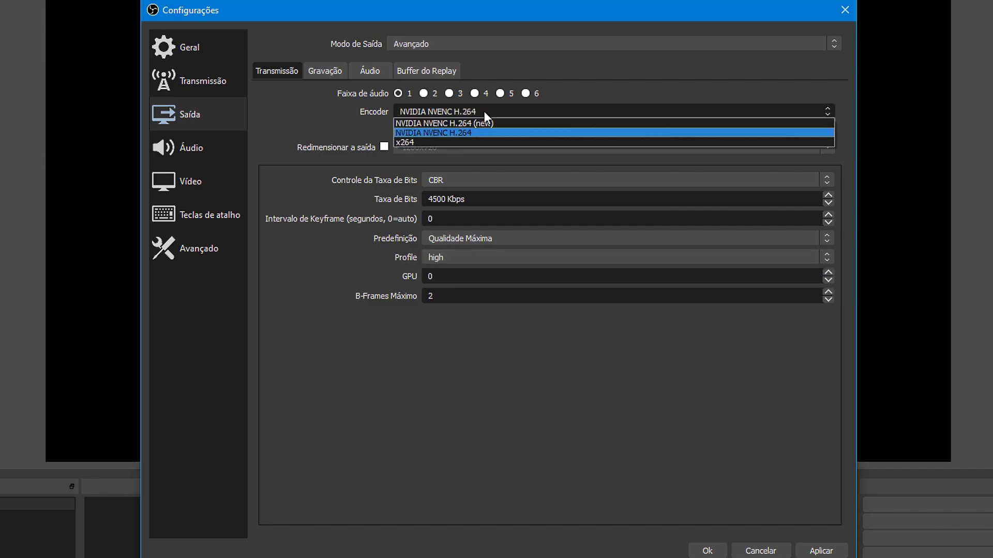
left_click(464, 142)
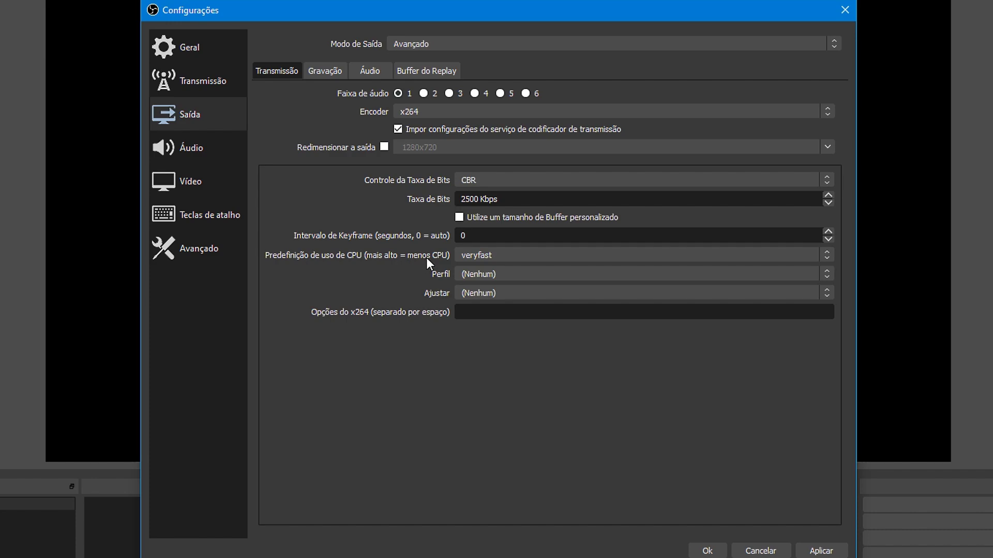
left_click(495, 257)
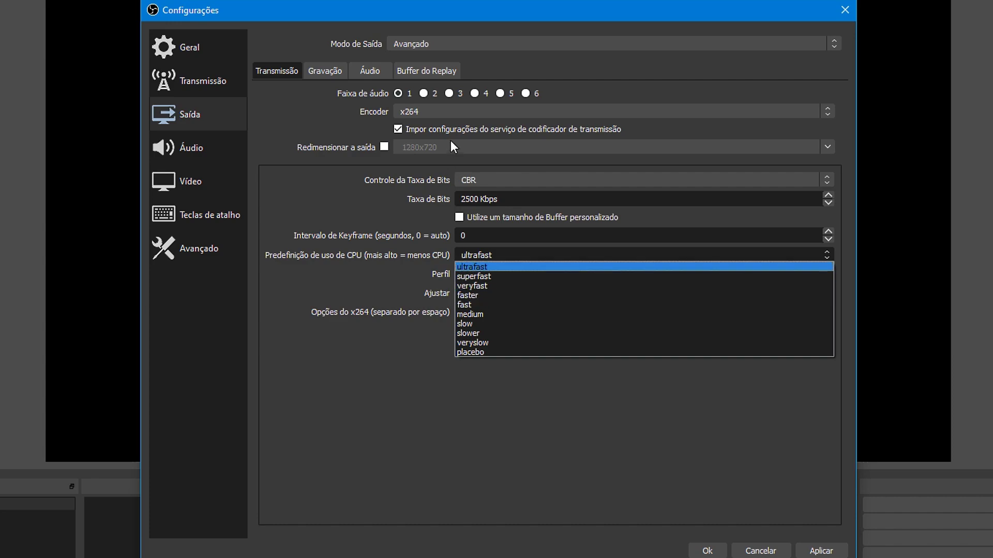
Set the encoder back to NVIDIA NVENC H.264 and apply the output settings
left_click(456, 111)
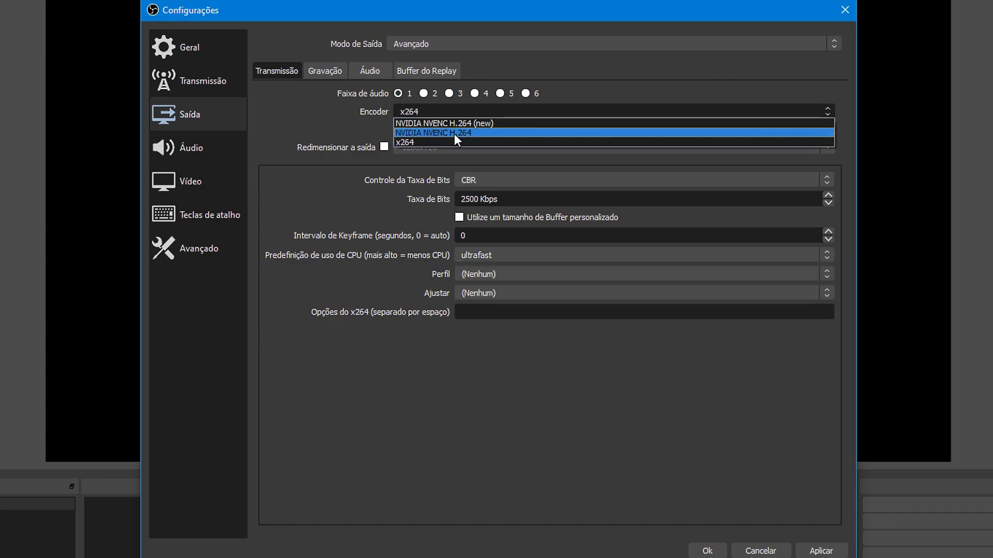
left_click(454, 133)
key("alt+a")
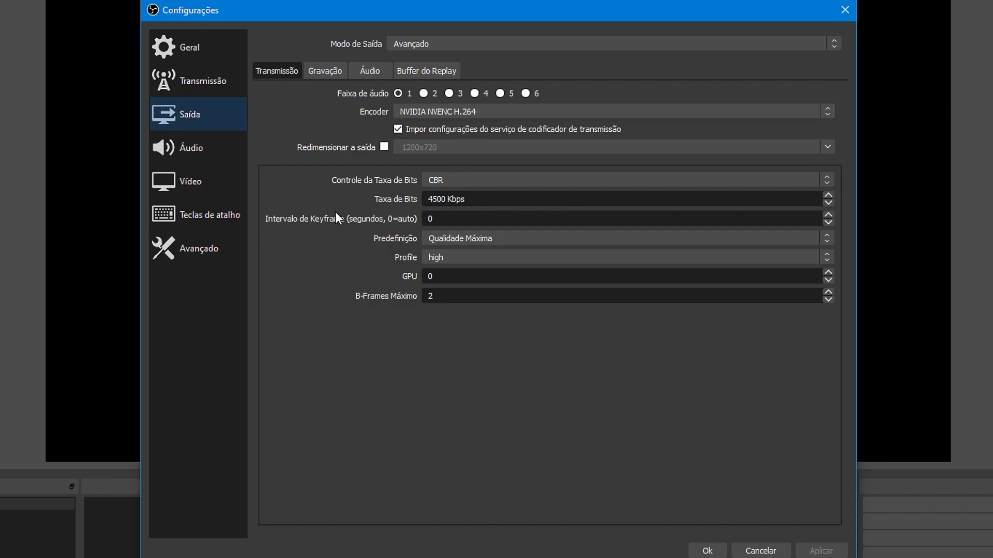
Check the bitrate and switch to Twitch's encoding guidelines in Chrome to compare the NVIDIA NVENC and x264 specs, including 1080p 60fps
left_click_drag(448, 200, 422, 204)
left_click(209, 187)
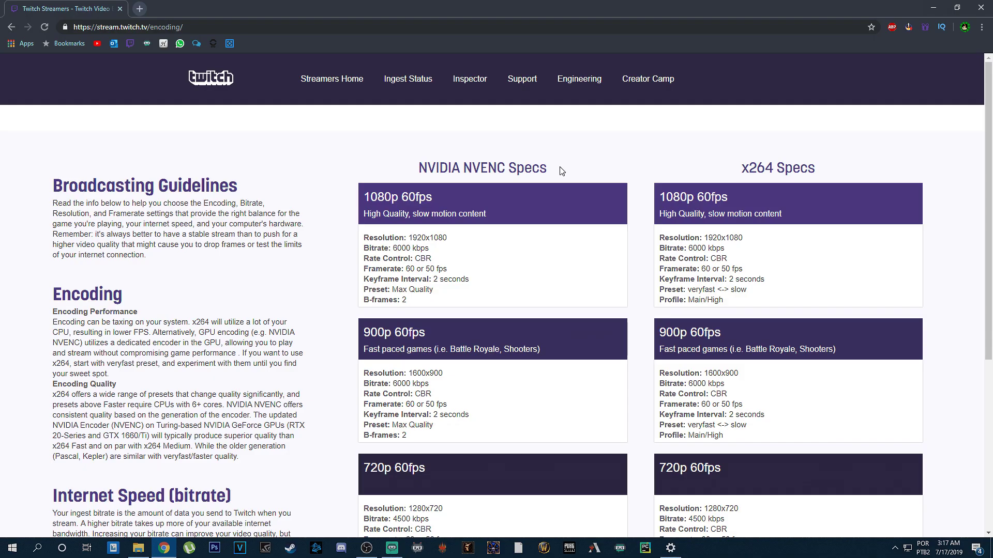
left_click_drag(571, 70, 457, 70)
left_click_drag(467, 168, 423, 167)
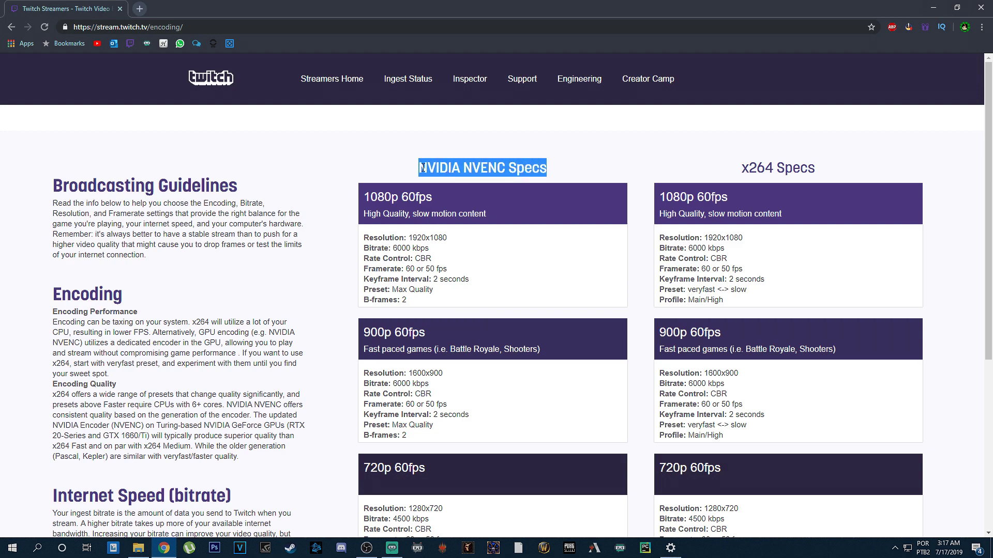
left_click_drag(741, 168, 818, 168)
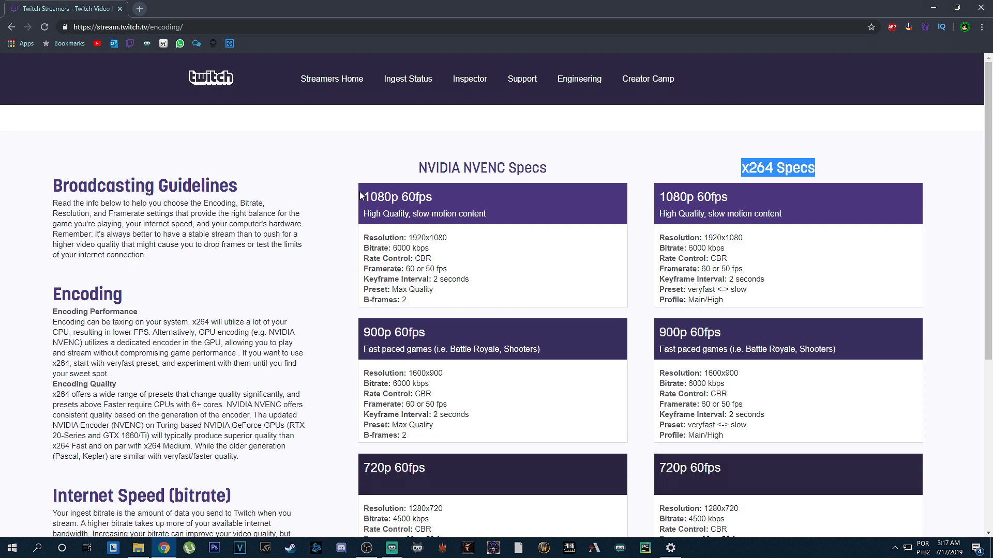
left_click_drag(365, 197, 433, 198)
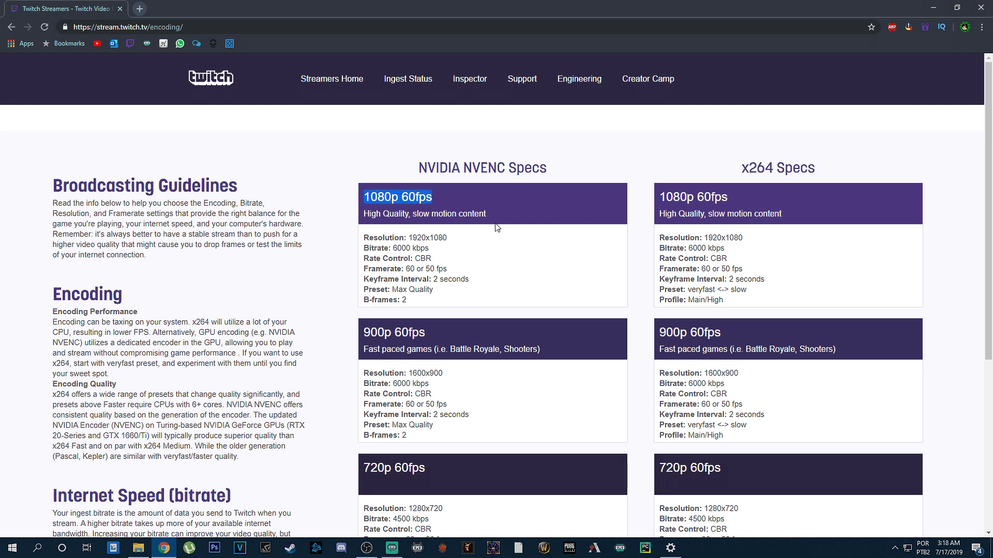
Examine the NVENC 720p 60fps recommendations for bitrate, resolution, rate control, keyframe interval and preset on the Twitch page
scroll(496, 231, "down", 1)
scroll(495, 232, "down", 4)
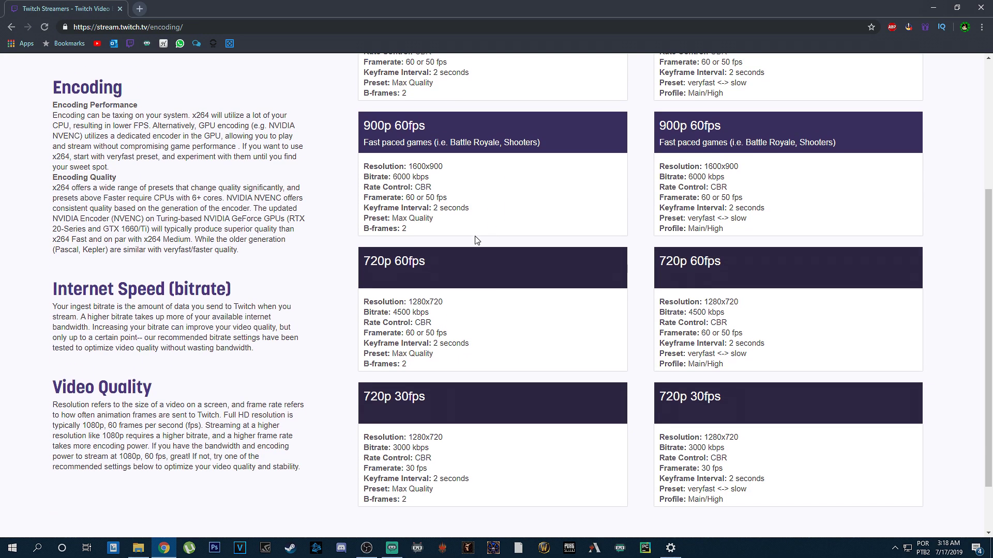
left_click_drag(363, 262, 442, 264)
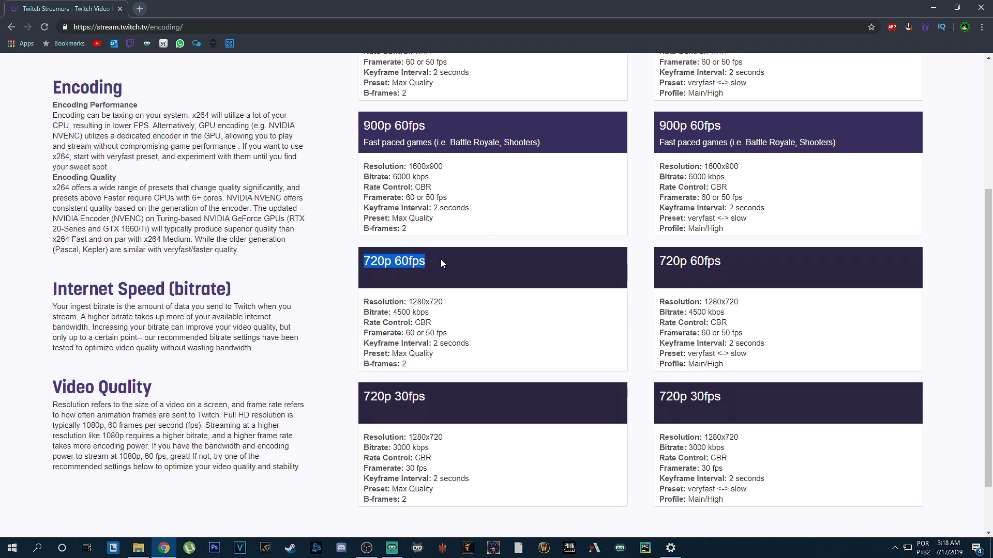
left_click_drag(392, 313, 411, 312)
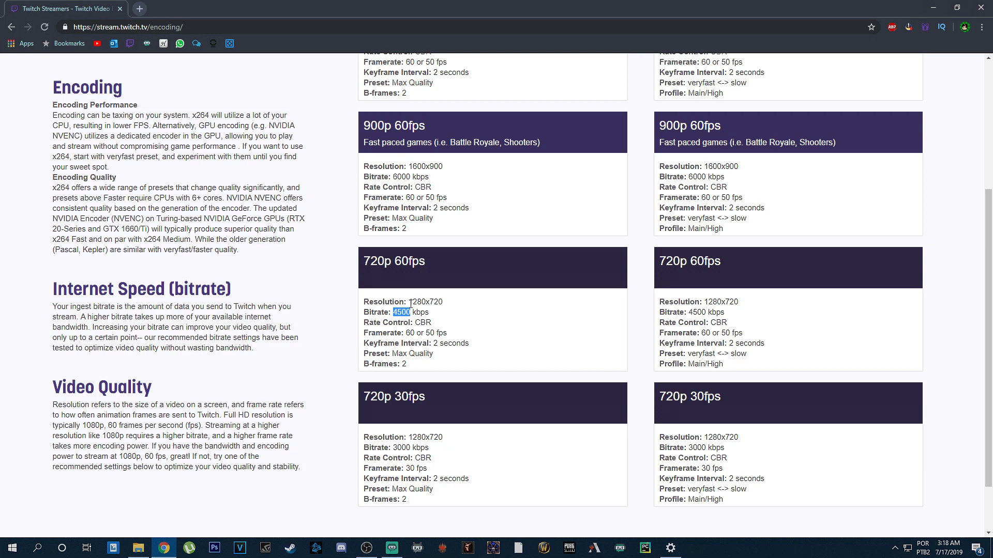
left_click_drag(409, 302, 449, 308)
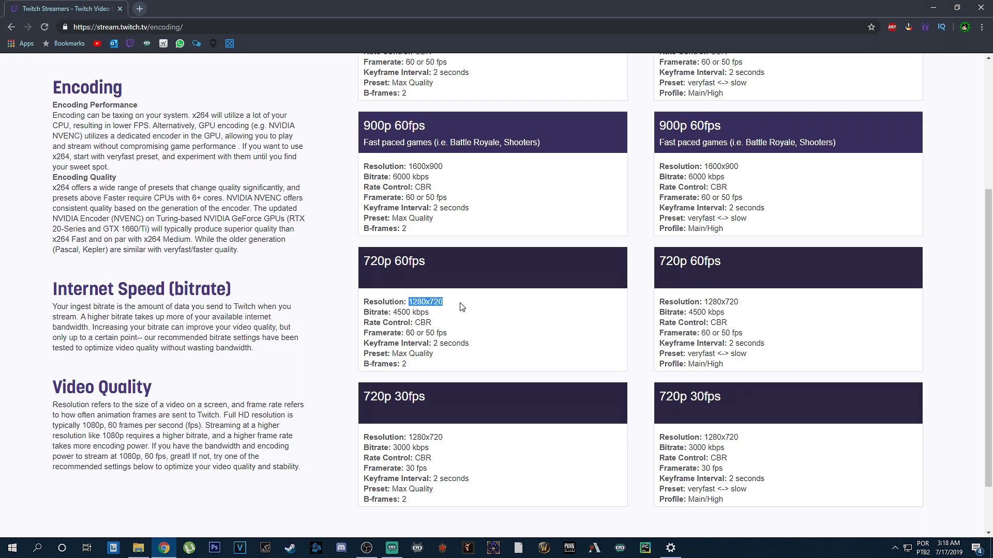
left_click_drag(414, 323, 489, 347)
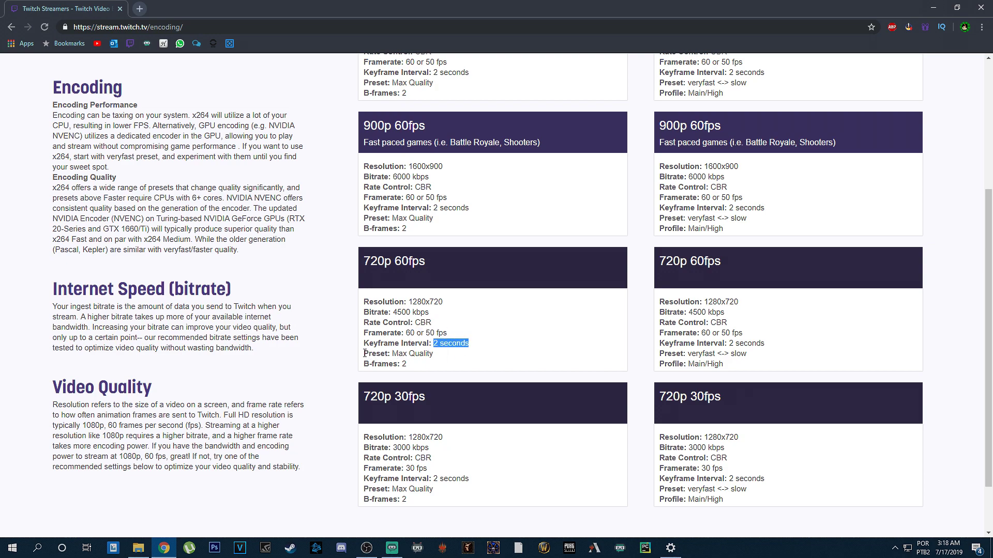
left_click_drag(364, 353, 448, 355)
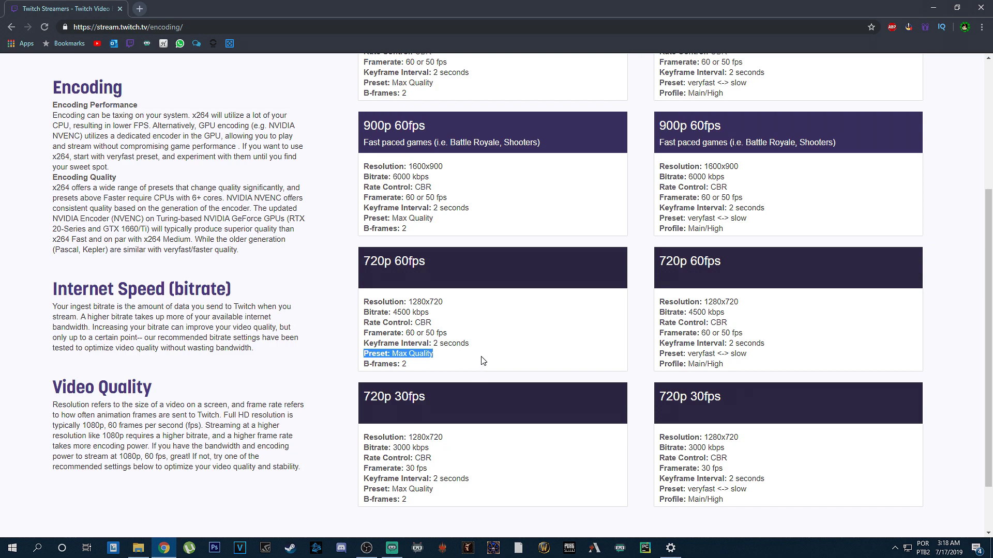
Return to OBS and set the streaming bitrate to 3000 Kbps and the encoder preset (Predefinição) to Alto Desempenho
key("alt+Tab")
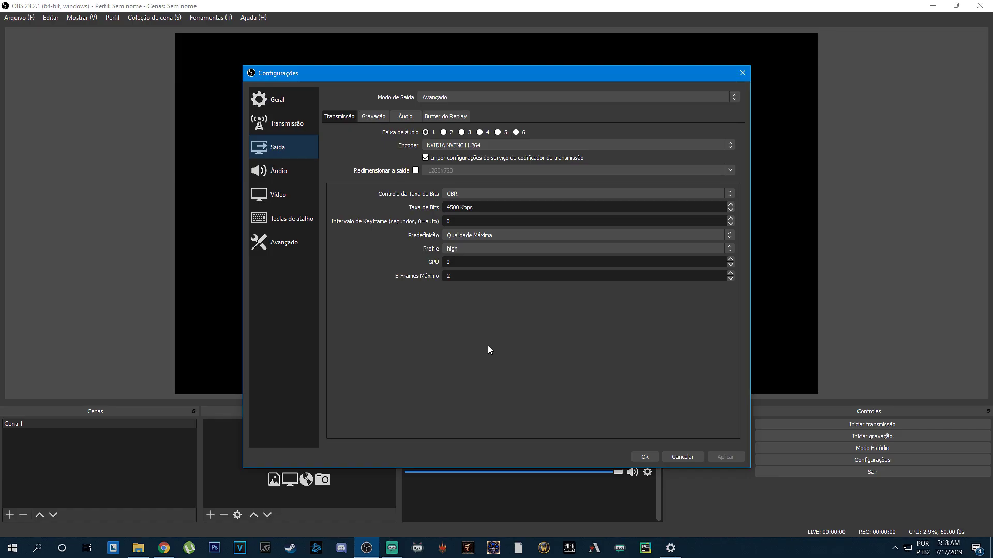
double_click(460, 209)
type("500")
type("3500")
key("BackSpace")
key("BackSpace")
key("BackSpace")
type("000")
left_click(470, 235)
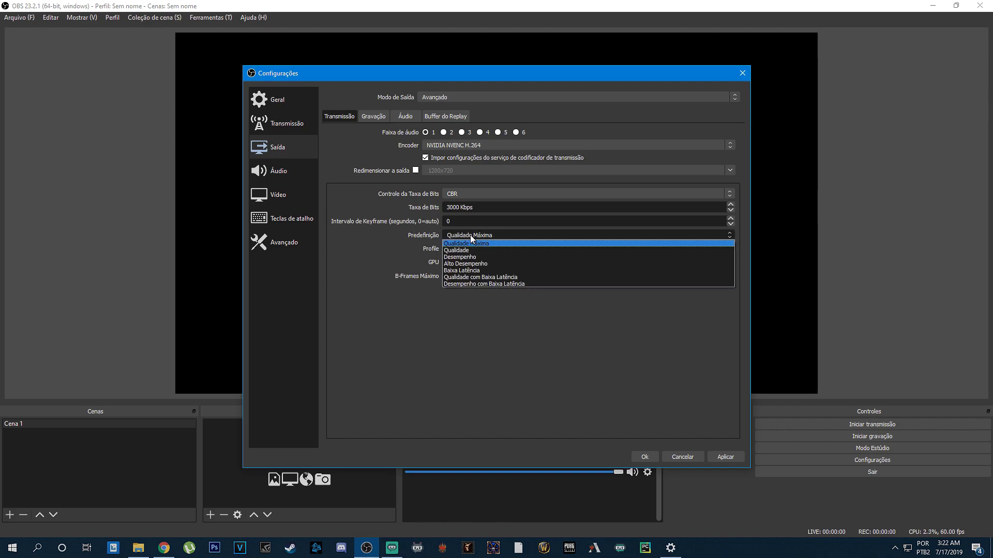
left_click(481, 264)
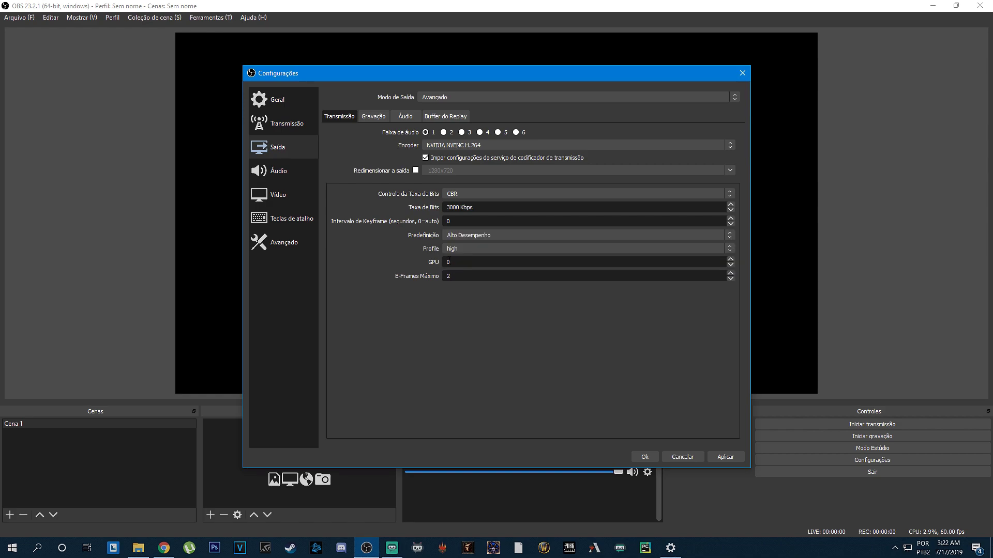
Review the video and output settings against Twitch's recommended 720p 60fps bitrate in Chrome, and return to OBS
left_click(273, 193)
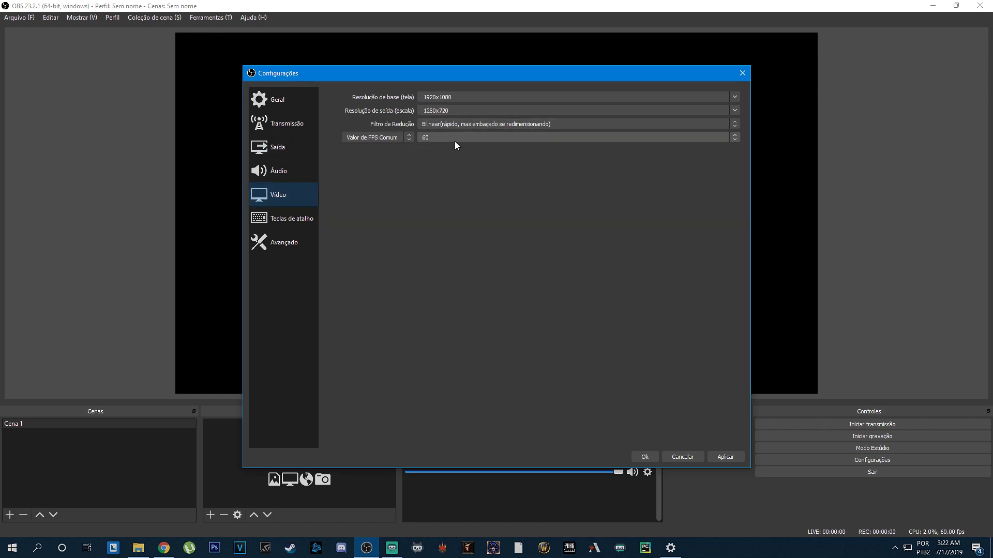
left_click(310, 153)
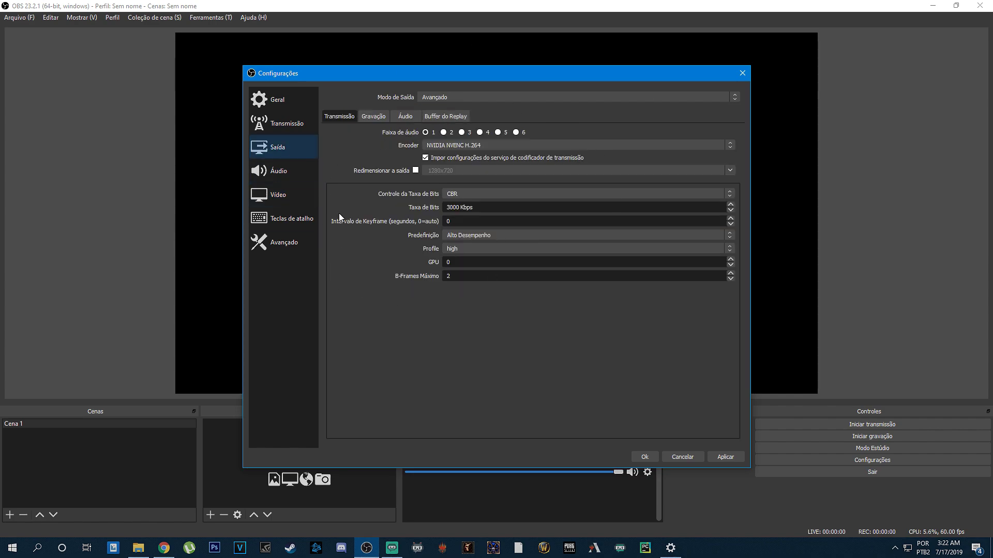
left_click(306, 197)
key("alt+Tab")
left_click_drag(429, 313, 396, 315)
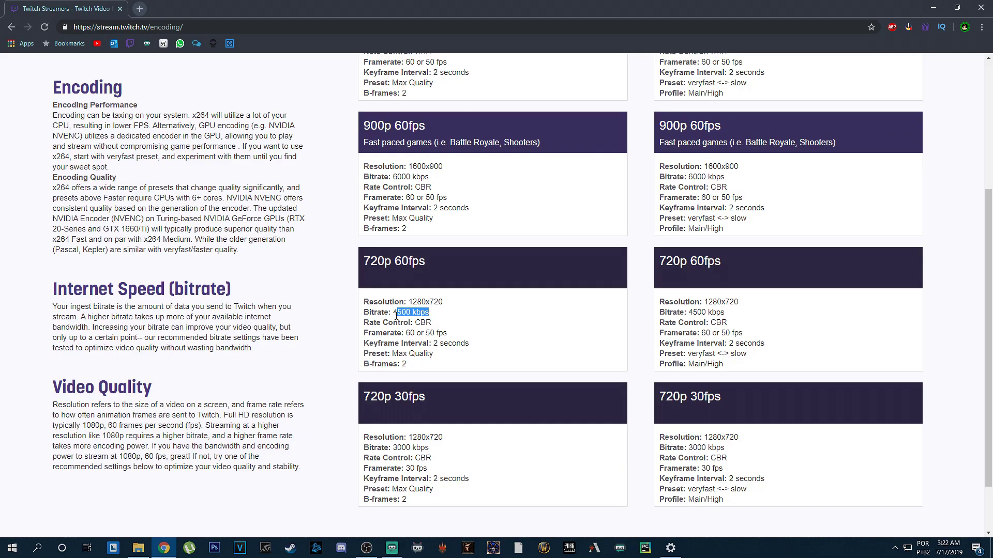
left_click(437, 317)
left_click(366, 548)
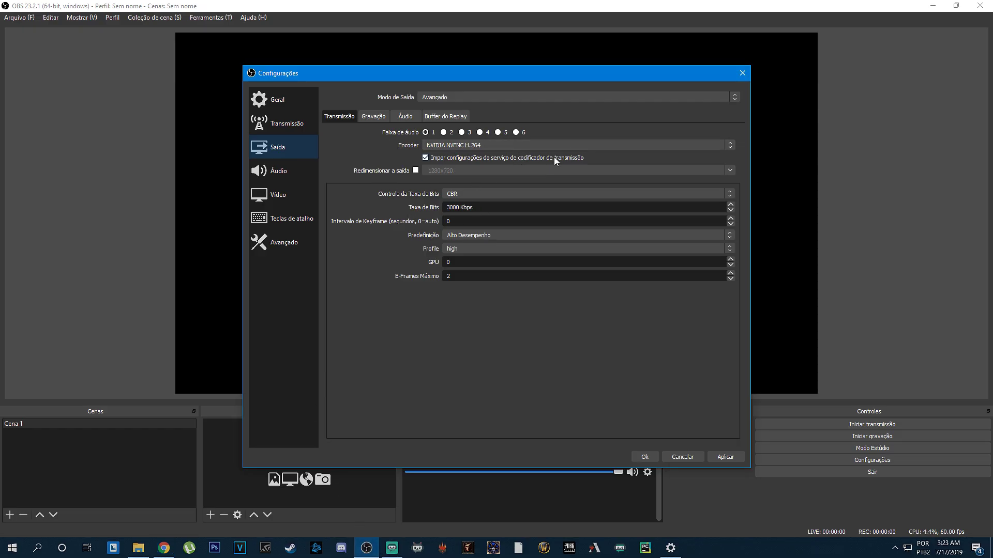
Check the video and output settings once more, then accept them and close the settings window
left_click(310, 197)
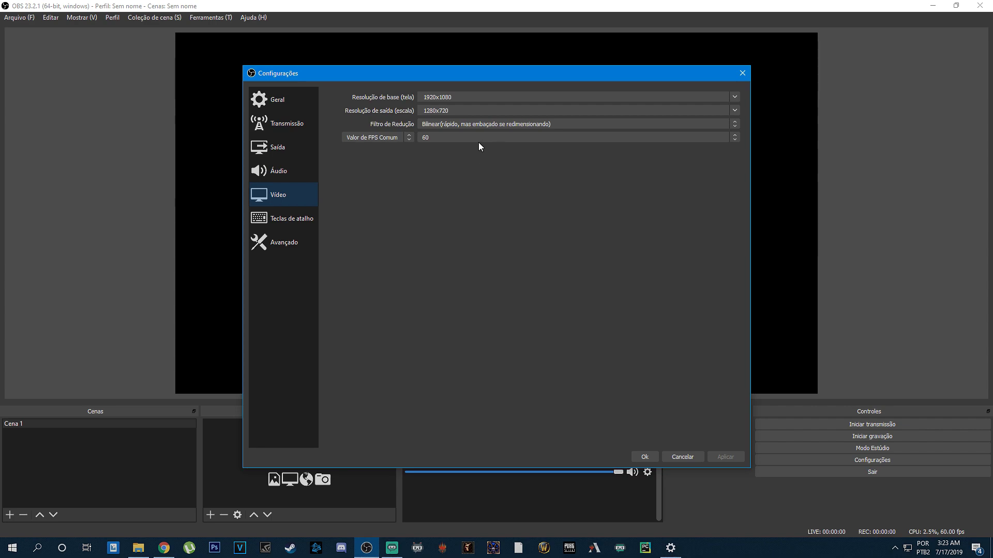
left_click(309, 144)
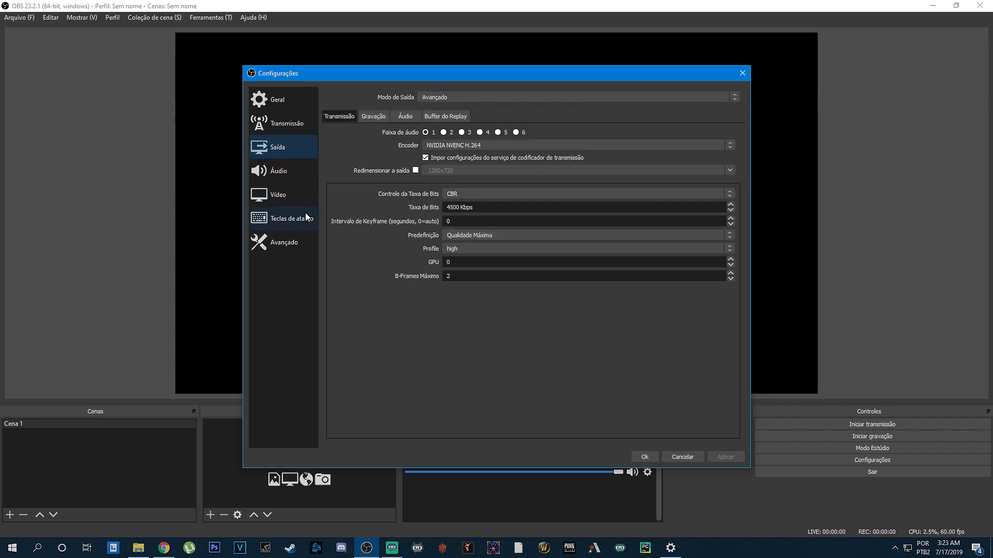
left_click(261, 201)
left_click(645, 456)
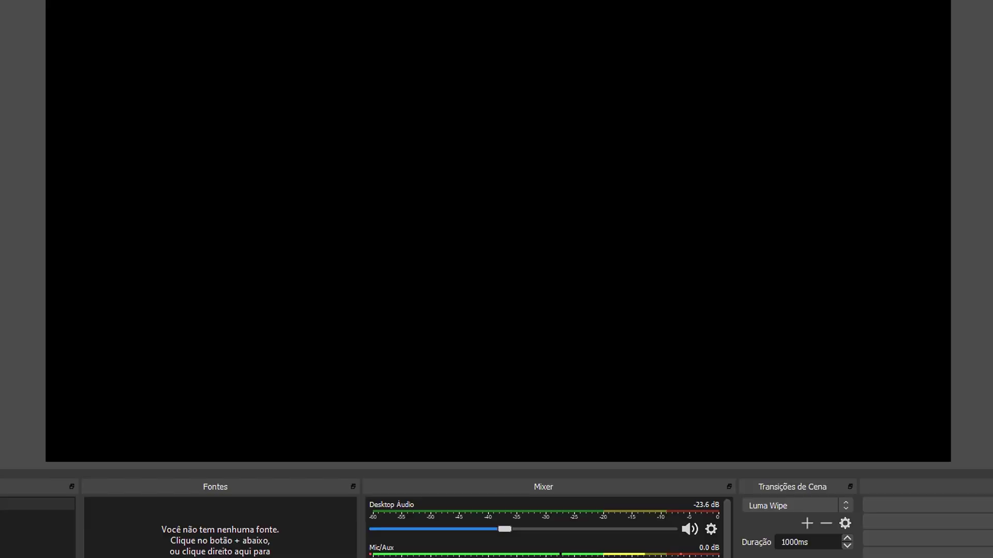
Look through the options for adding and renaming a scene and the list of available source types
left_click(21, 515)
left_click(519, 316)
right_click(45, 301)
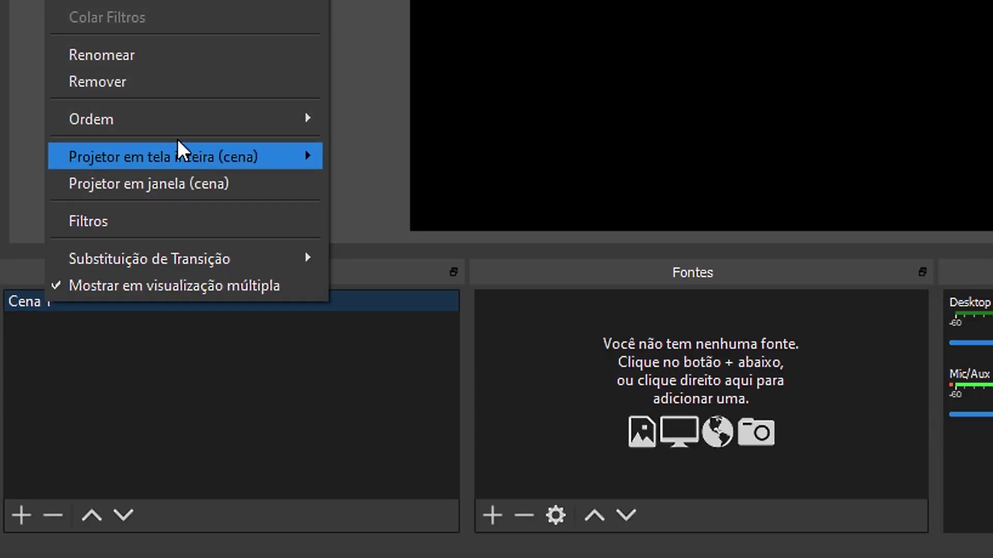
left_click(197, 53)
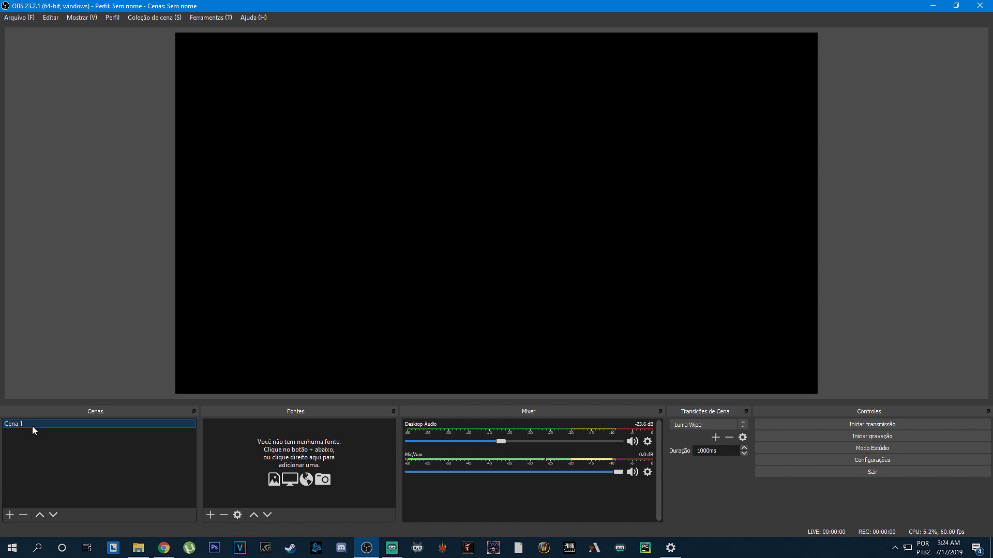
key("Return")
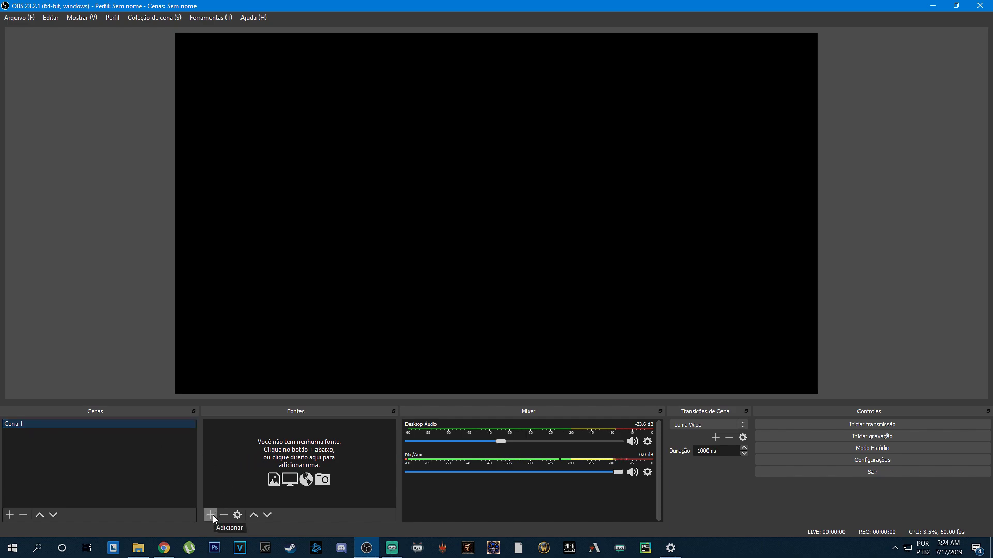
right_click(219, 454)
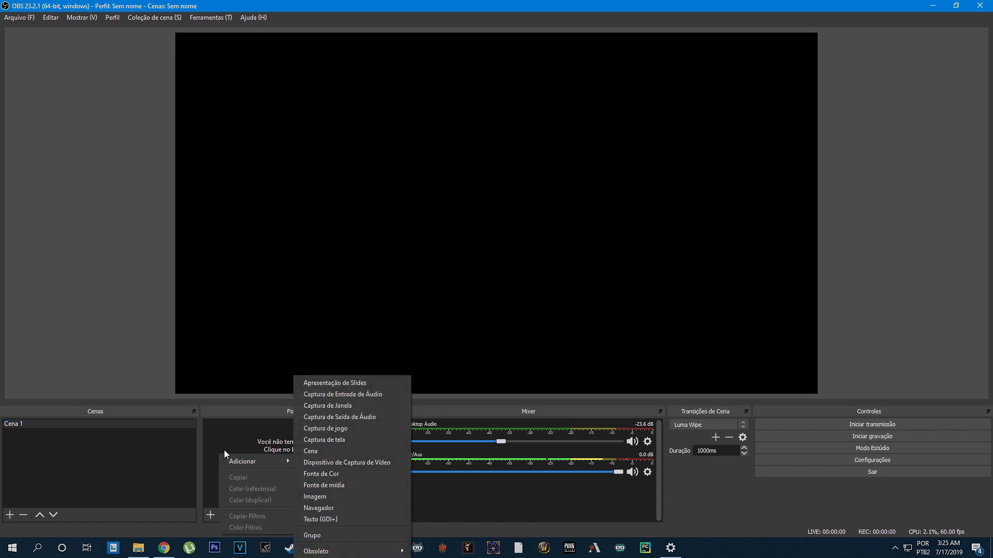
left_click(213, 473)
left_click(211, 515)
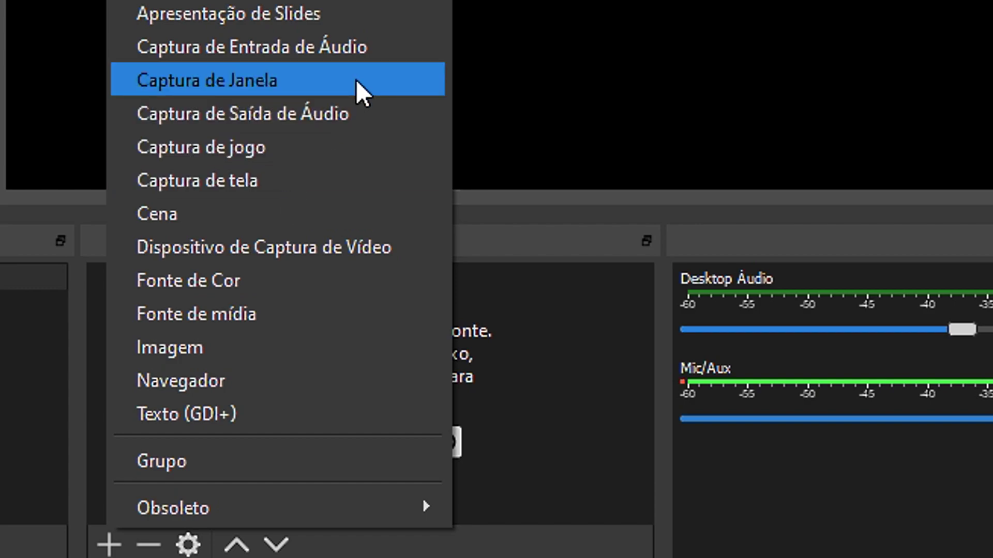
key("Escape")
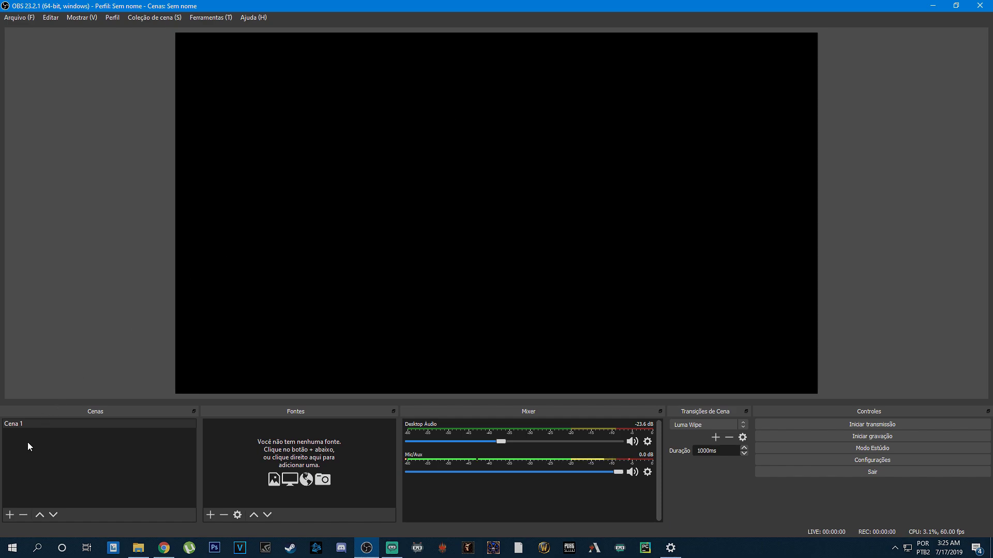
Rename the scene Cena 1 as Gameplay
right_click(29, 427)
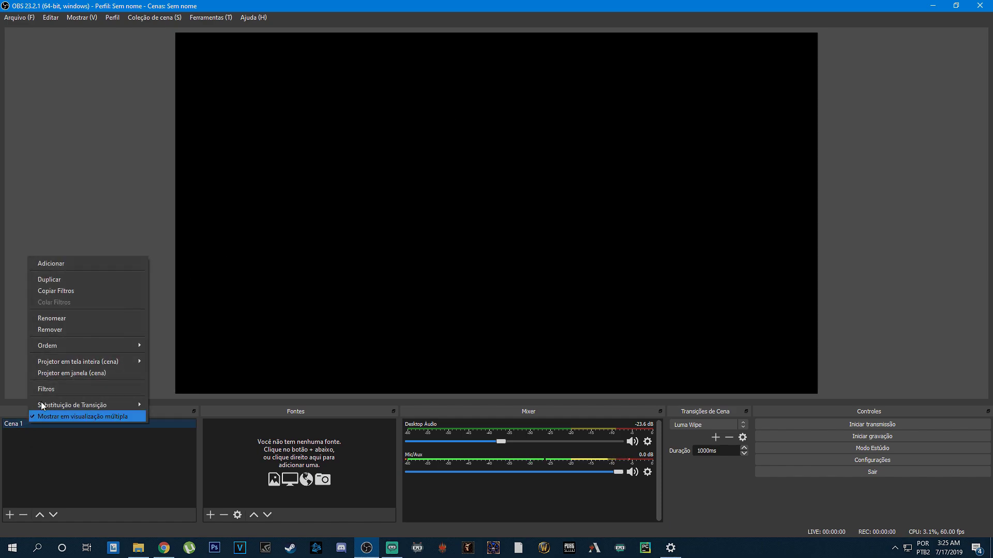
left_click(80, 319)
type("Gameplay")
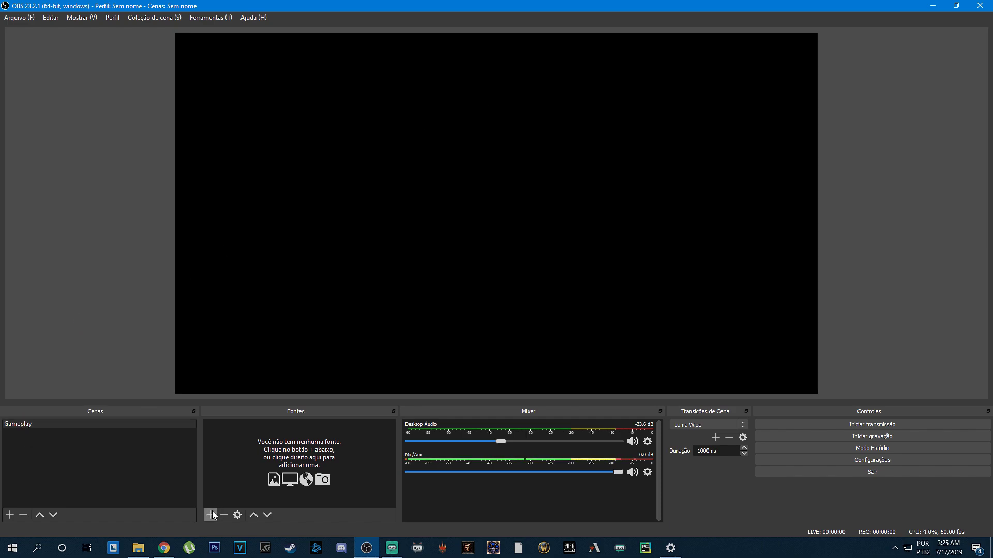
Add a video capture device source (Dispositivo de Captura de Vídeo) to the Gameplay scene and adjust the webcam's size and position on the canvas
left_click(210, 515)
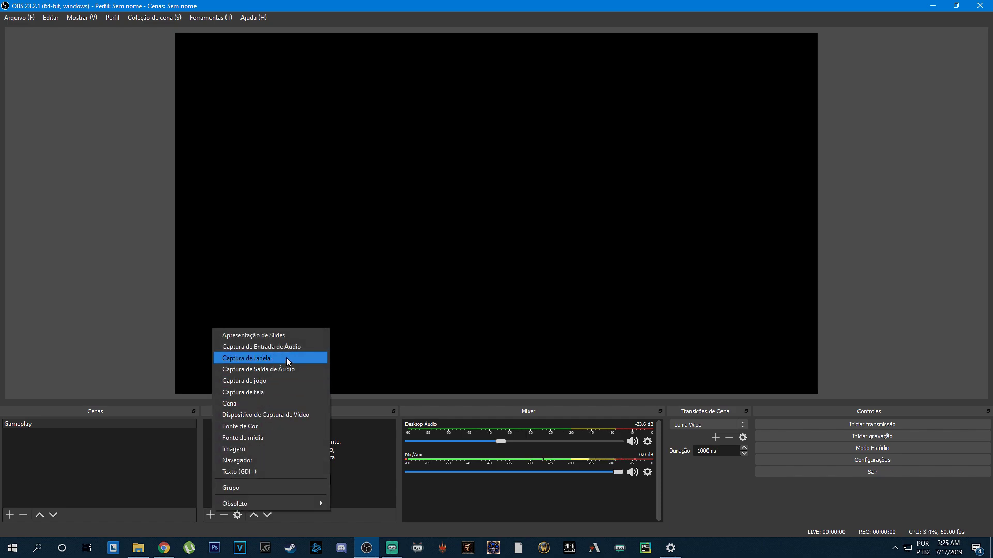
left_click(293, 415)
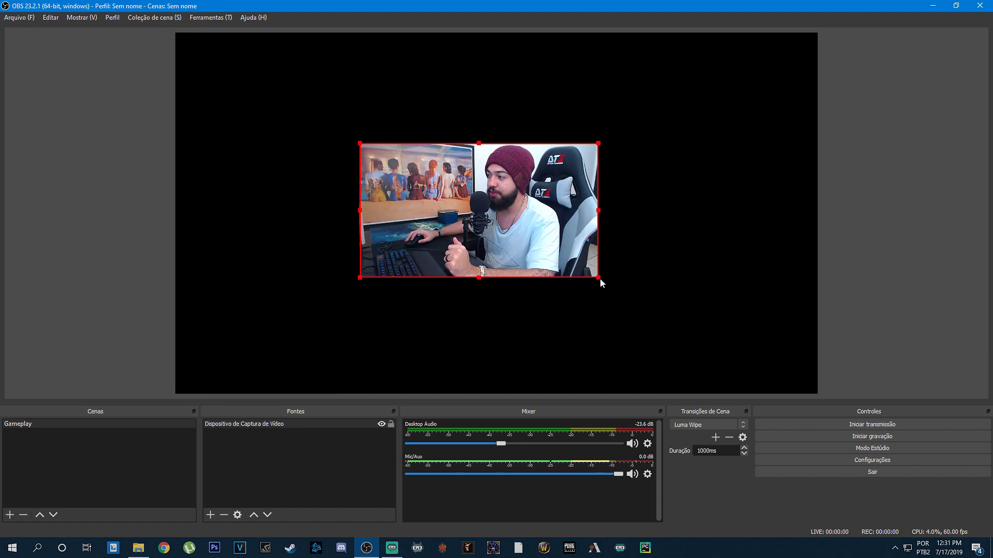
mouse_move(599, 280)
left_mouse_down()
mouse_move(441, 188)
mouse_move(608, 284)
left_mouse_up()
left_click_drag(502, 238, 480, 215)
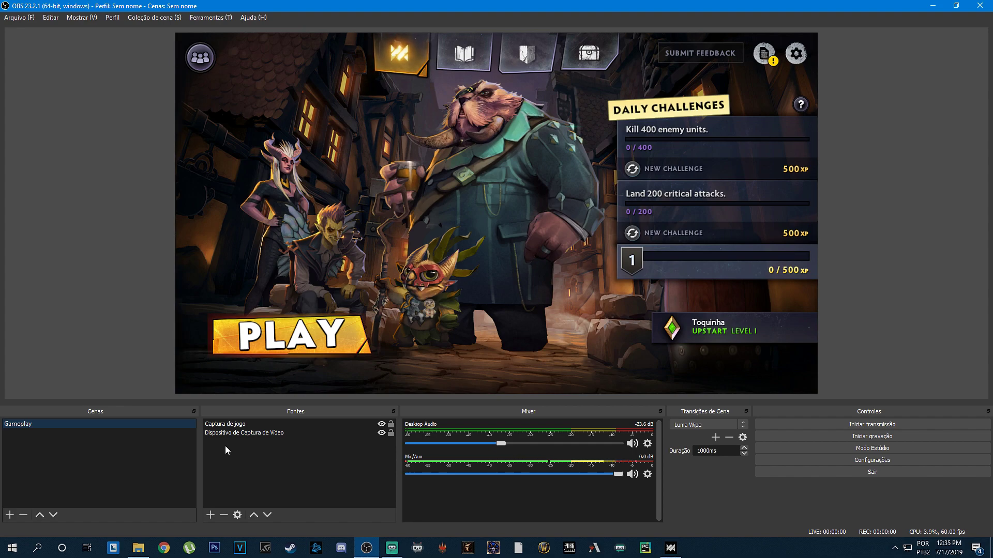
Shrink the game capture (Captura de jogo) into the lower-left corner of the canvas to uncover the webcam behind it
left_click(204, 425)
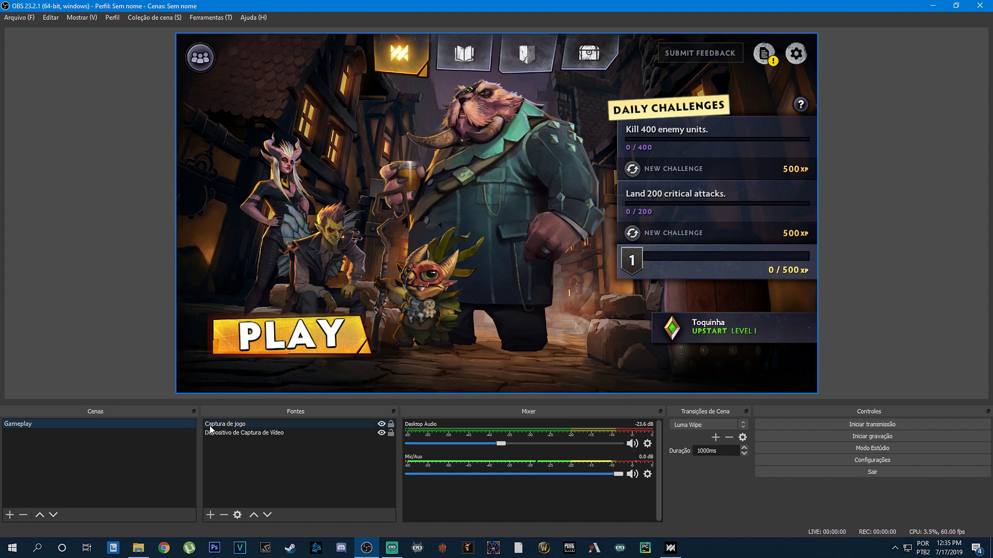
left_click(225, 434)
left_click(225, 424)
left_click(209, 451)
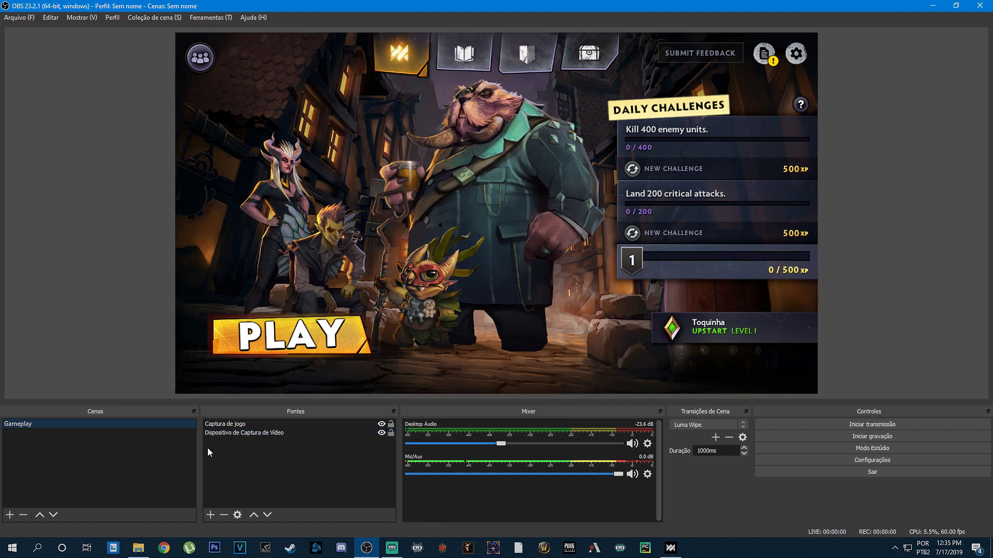
left_click(223, 435)
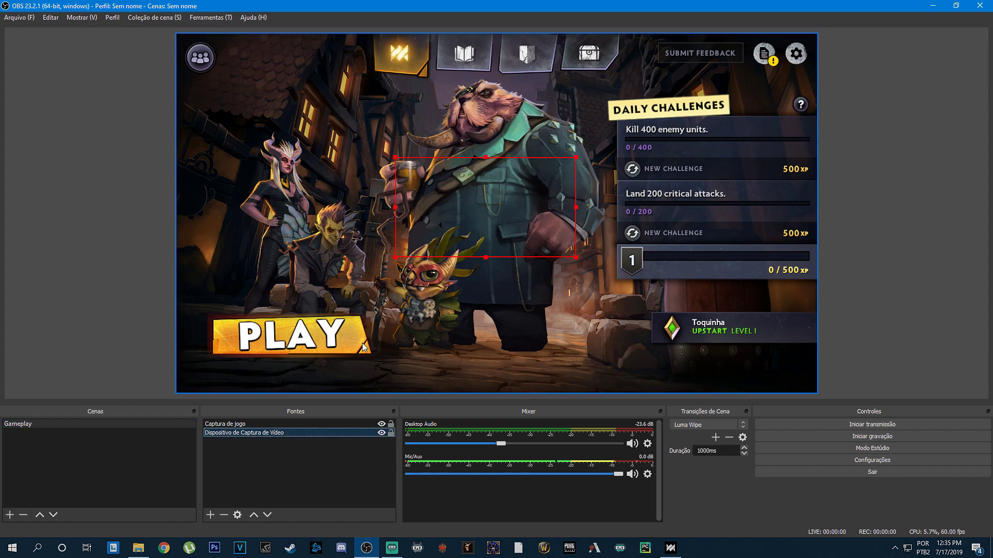
left_click(302, 423)
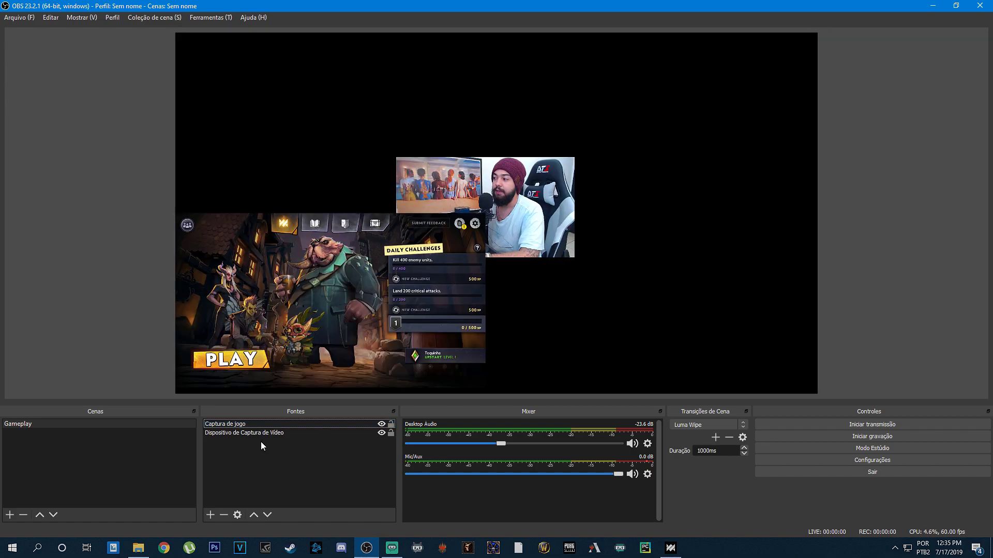
Move the webcam to the lower right of the canvas and place its source above Captura de jogo in the source order
left_click(265, 434)
left_click_drag(471, 249, 633, 317)
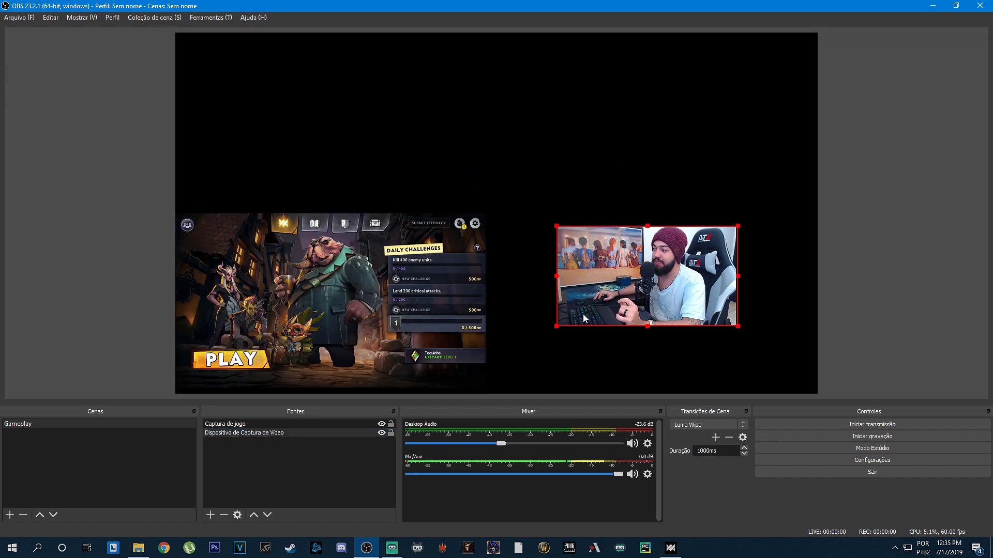
left_click(239, 434)
left_click(245, 425, "ctrl")
left_click_drag(245, 425, 246, 465)
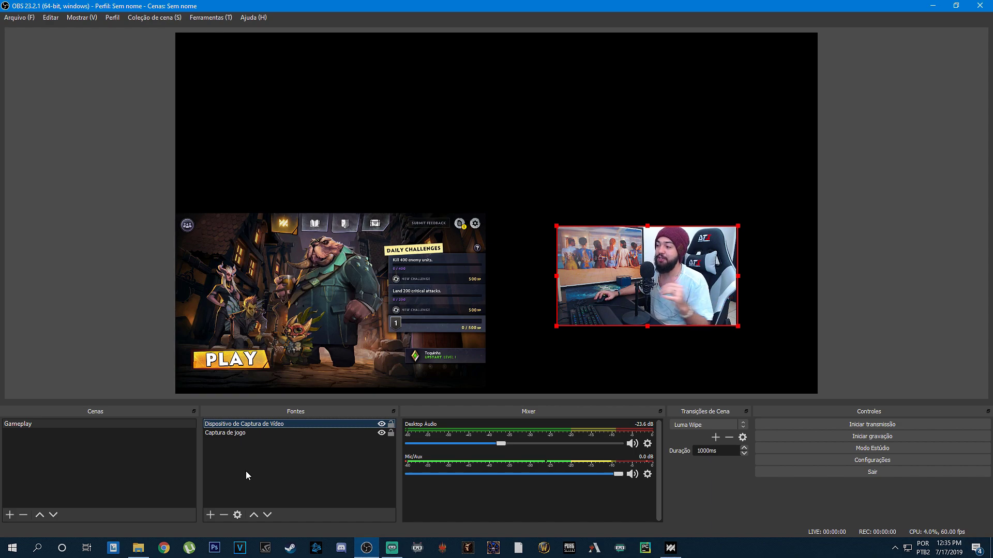
Stretch the game capture (Captura de jogo) to fill the whole canvas with Estender à Tela
right_click(255, 434)
mouse_move(299, 332)
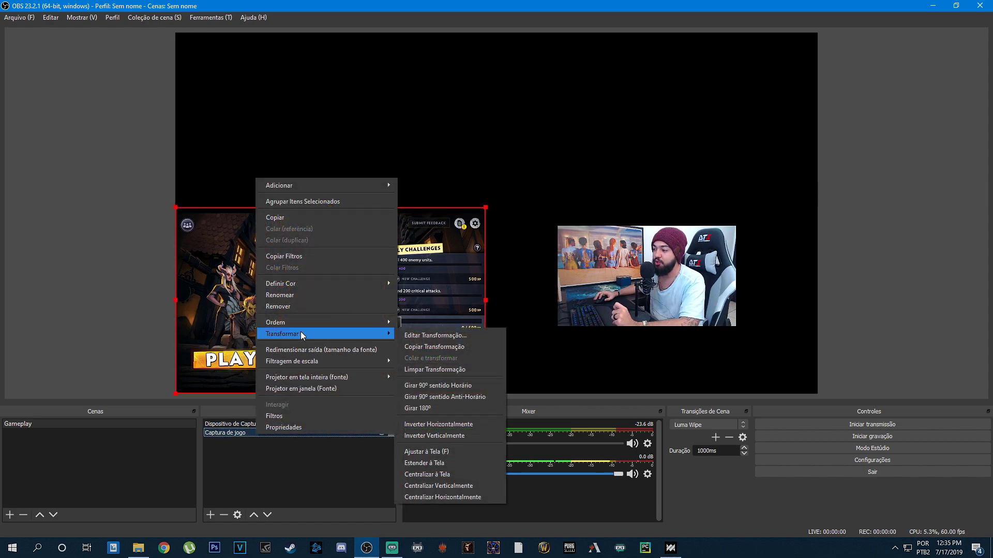
left_click(467, 461)
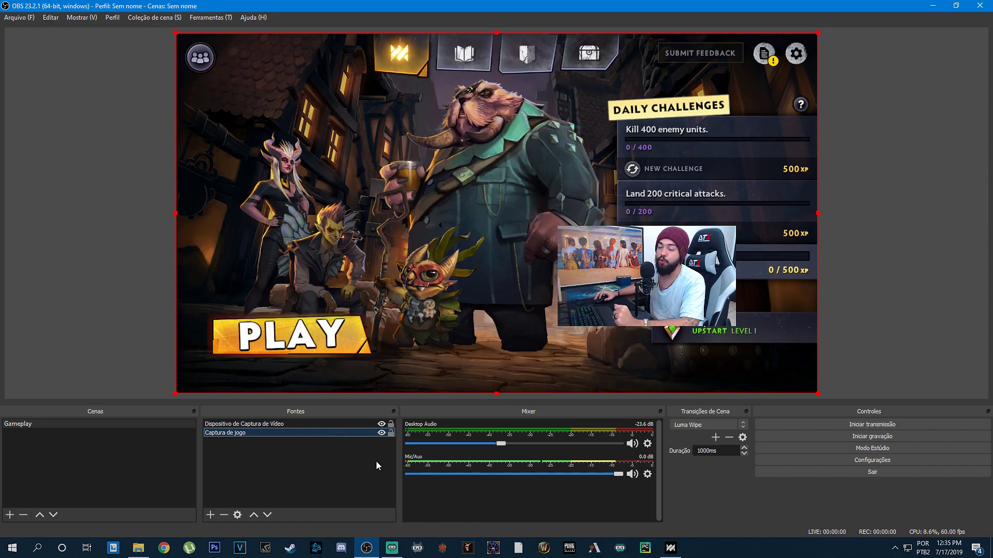
Move the webcam to just above the game's PLAY button on the canvas and flip its image horizontally
left_click(314, 425)
left_click_drag(678, 297, 342, 280)
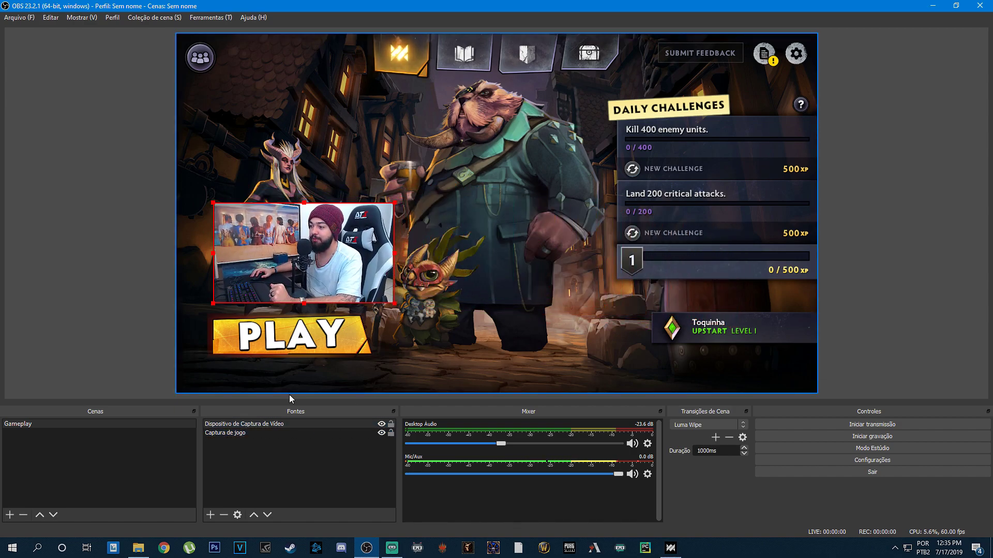
right_click(244, 426)
mouse_move(336, 298)
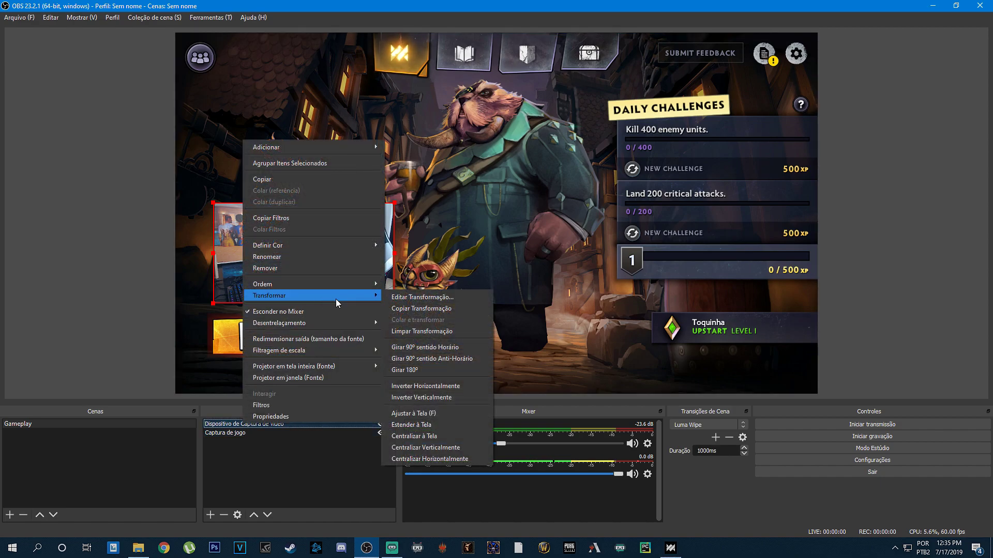
left_click(445, 387)
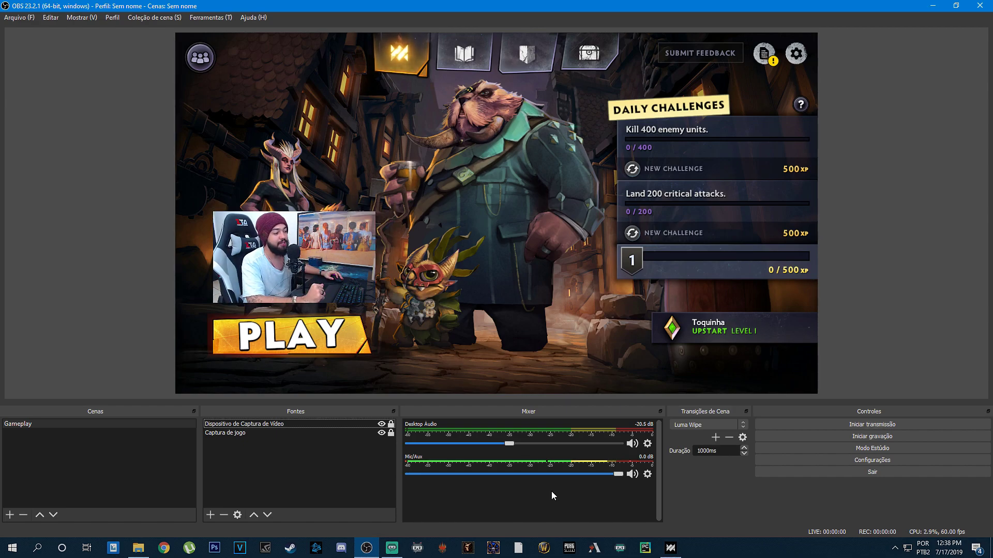
Lower the Desktop Áudio volume to -24.9 dB and review the audio filters of Mic/Aux
mouse_move(510, 441)
left_mouse_down()
mouse_move(551, 442)
mouse_move(461, 445)
mouse_move(498, 444)
left_mouse_up()
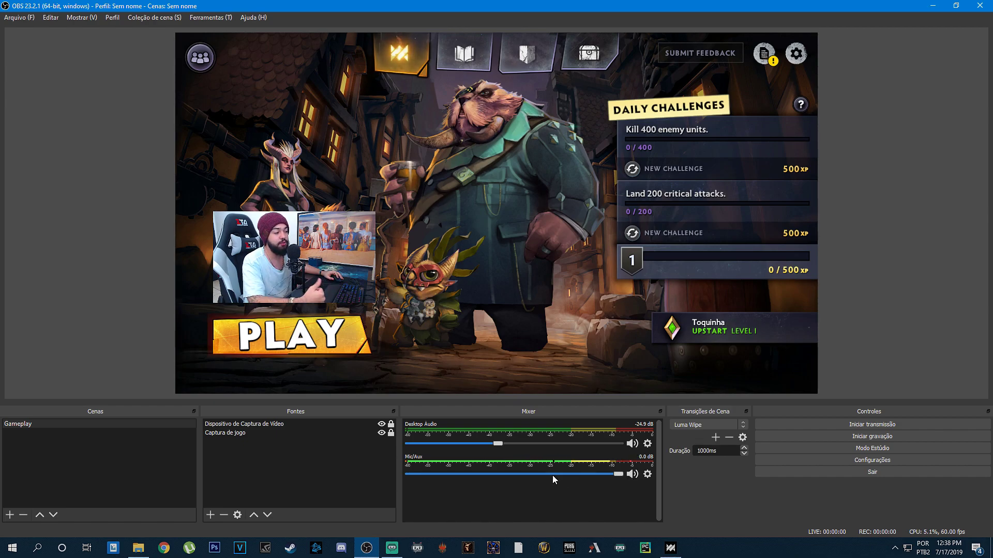
left_click(647, 474)
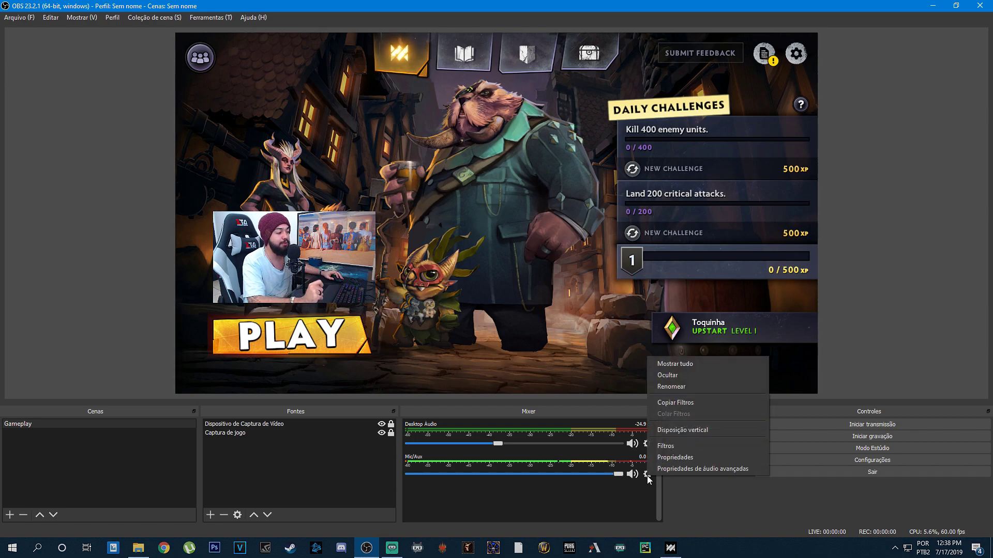
left_click(672, 445)
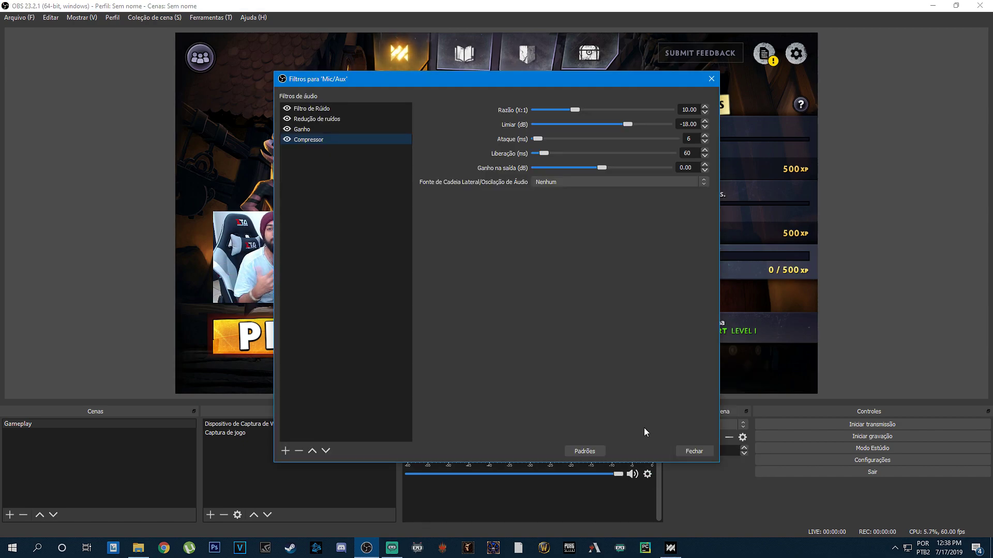
left_click_drag(471, 75, 521, 77)
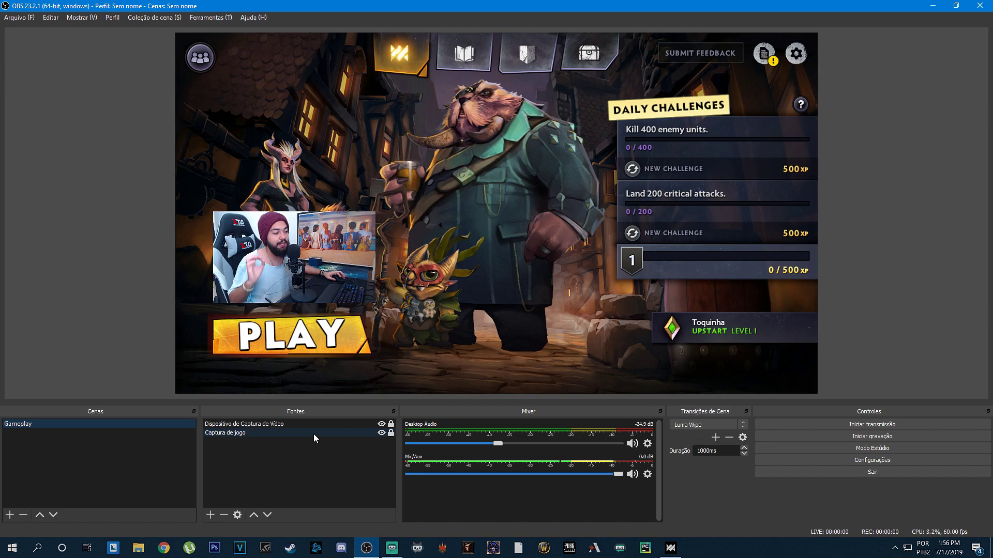
Look through the colour, order and full-screen projector options of Captura de jogo, and hide that source
right_click(314, 434)
mouse_move(450, 287)
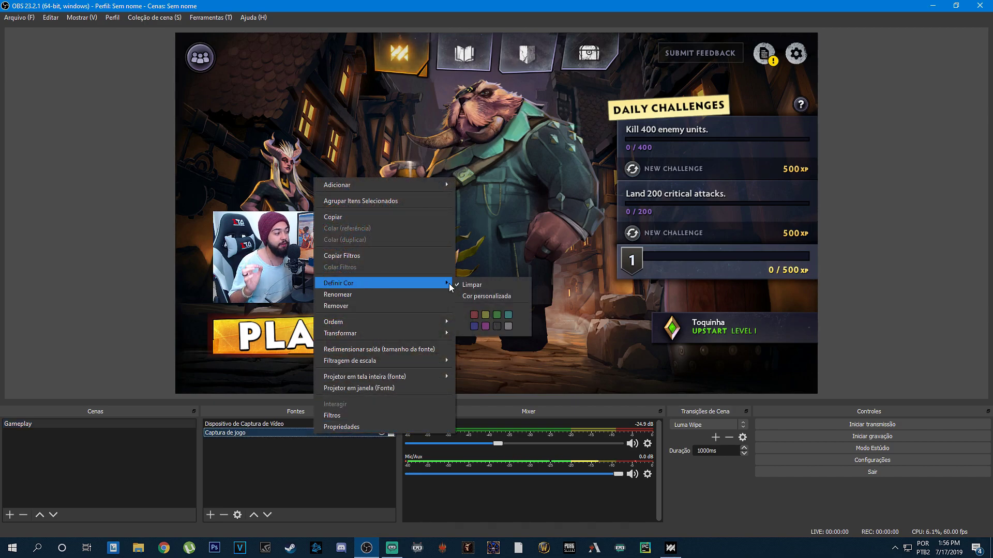
left_click(306, 487)
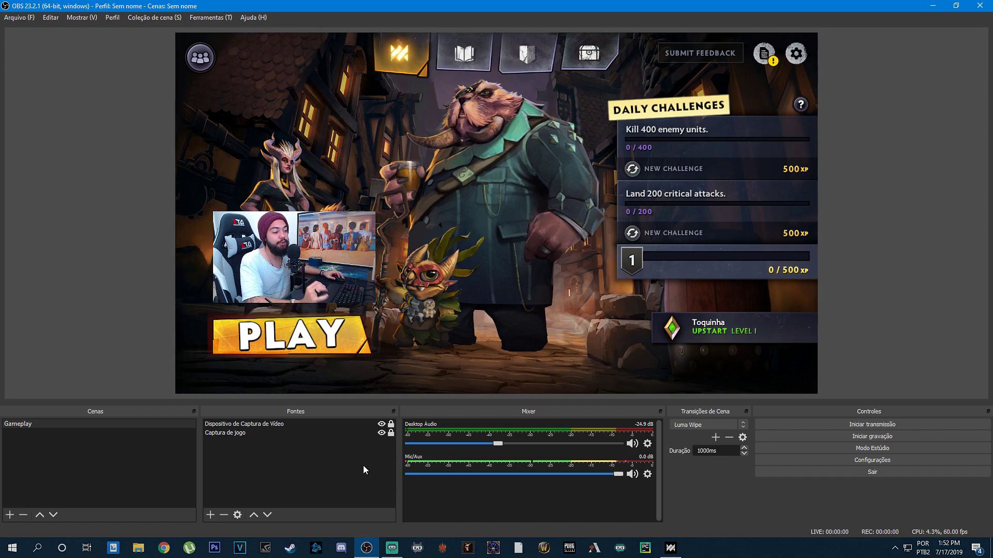
right_click(368, 436)
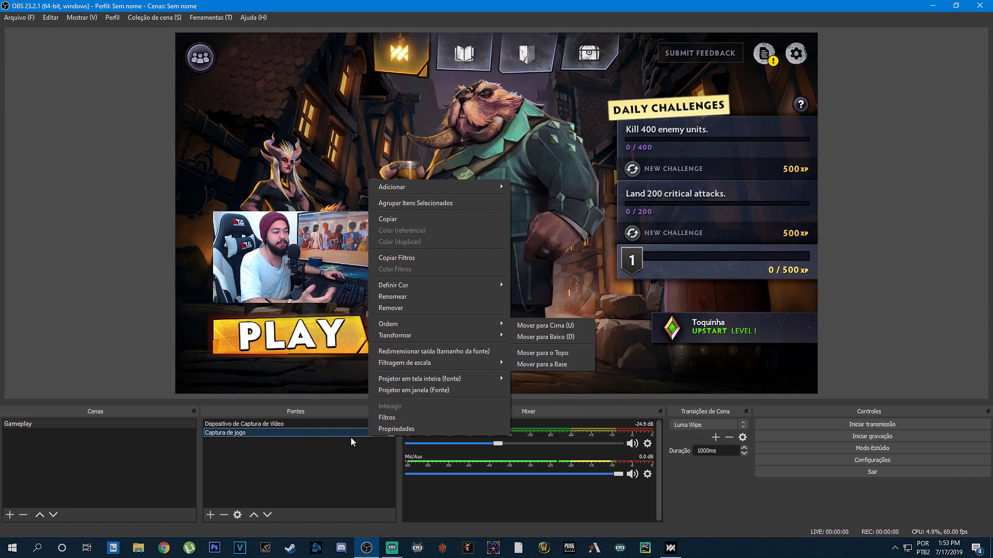
mouse_move(421, 380)
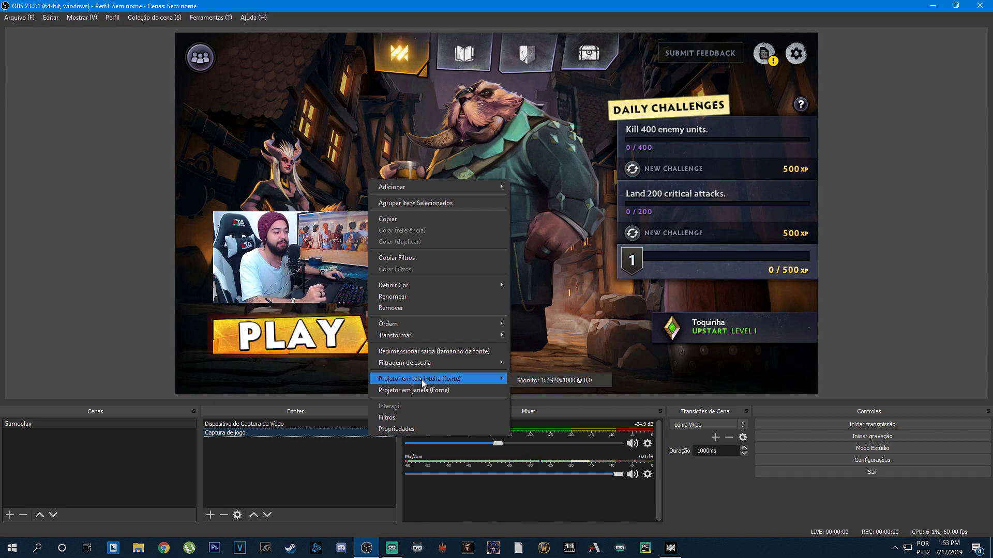
left_click(369, 453)
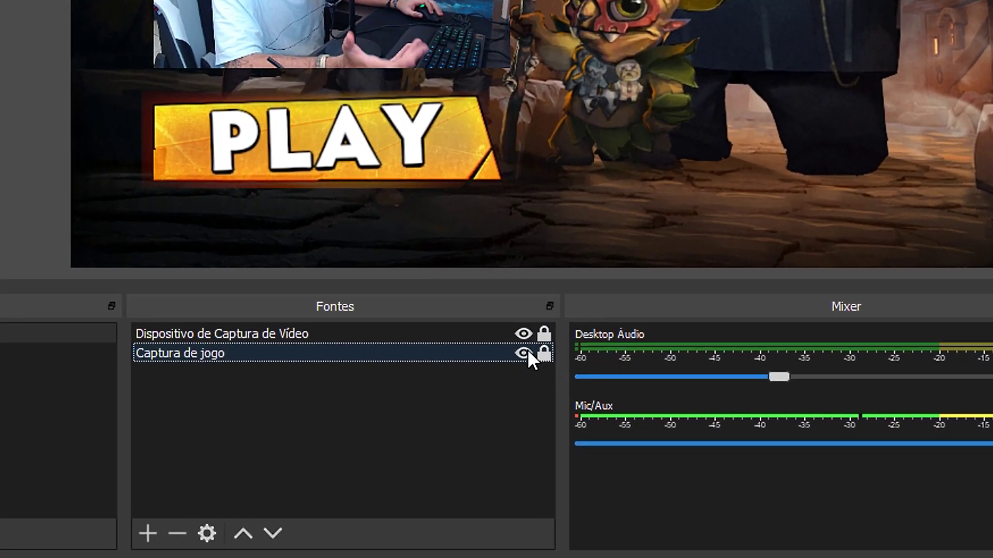
left_click(420, 411)
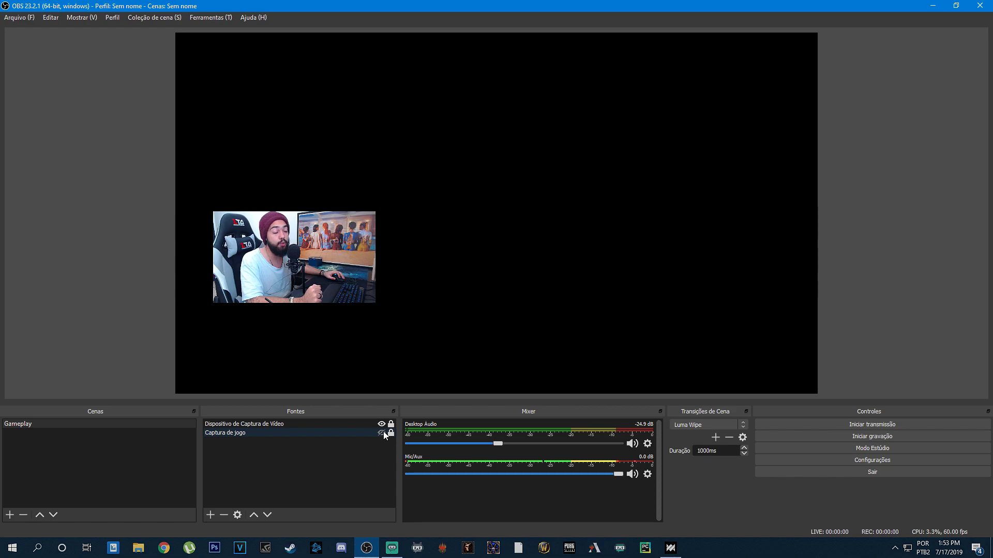
Review the hotkey assignments (Teclas de atalho) in the settings and close them without changing anything
left_click(611, 304)
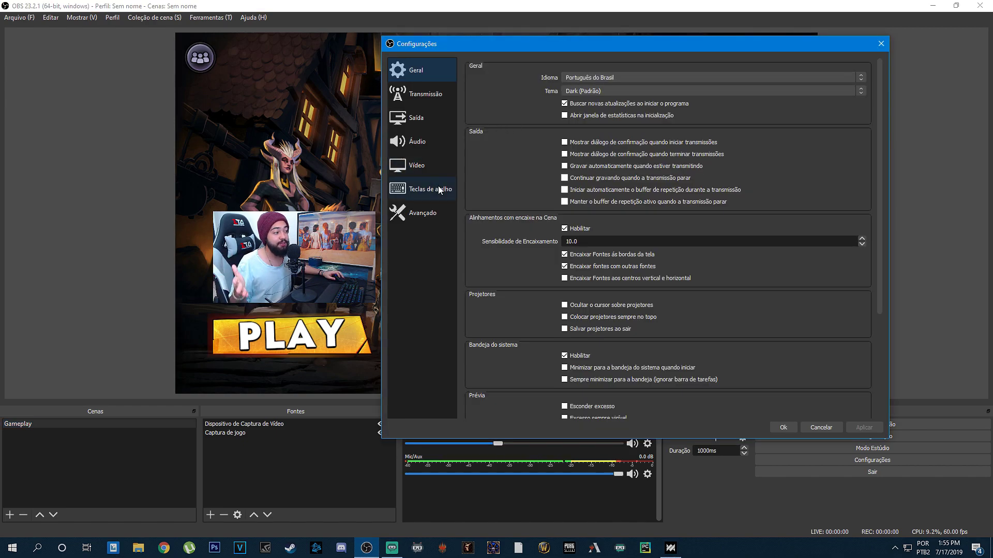
left_click(439, 190)
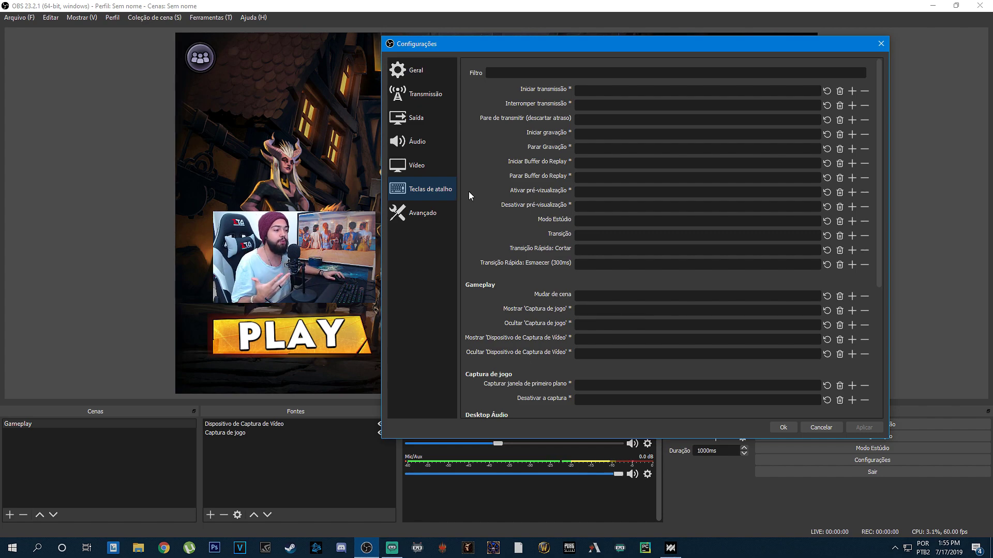
key("Escape")
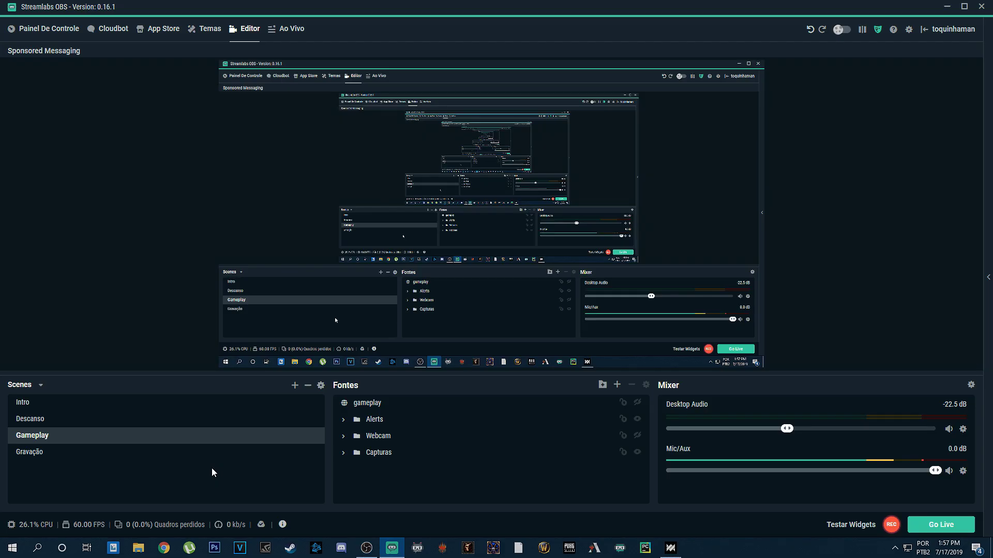
In Streamlabs OBS, view the scene collection manager with its option to import from OBS, and close it
left_click(41, 385)
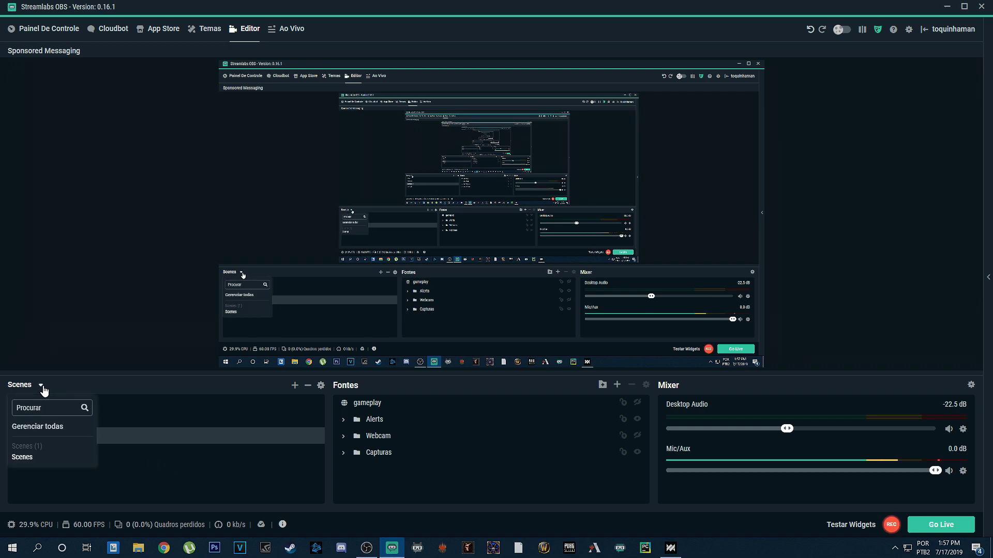
left_click(36, 428)
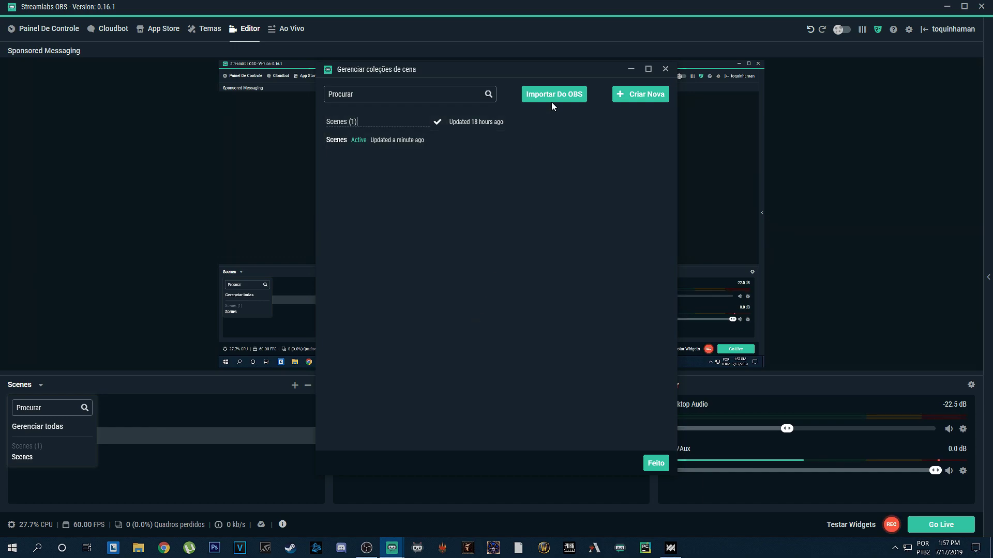
left_click(665, 69)
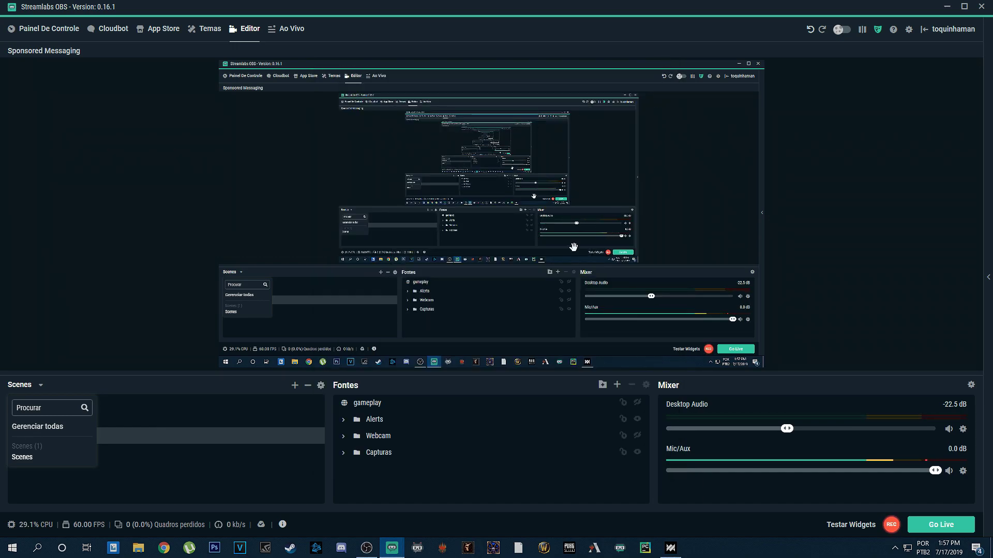